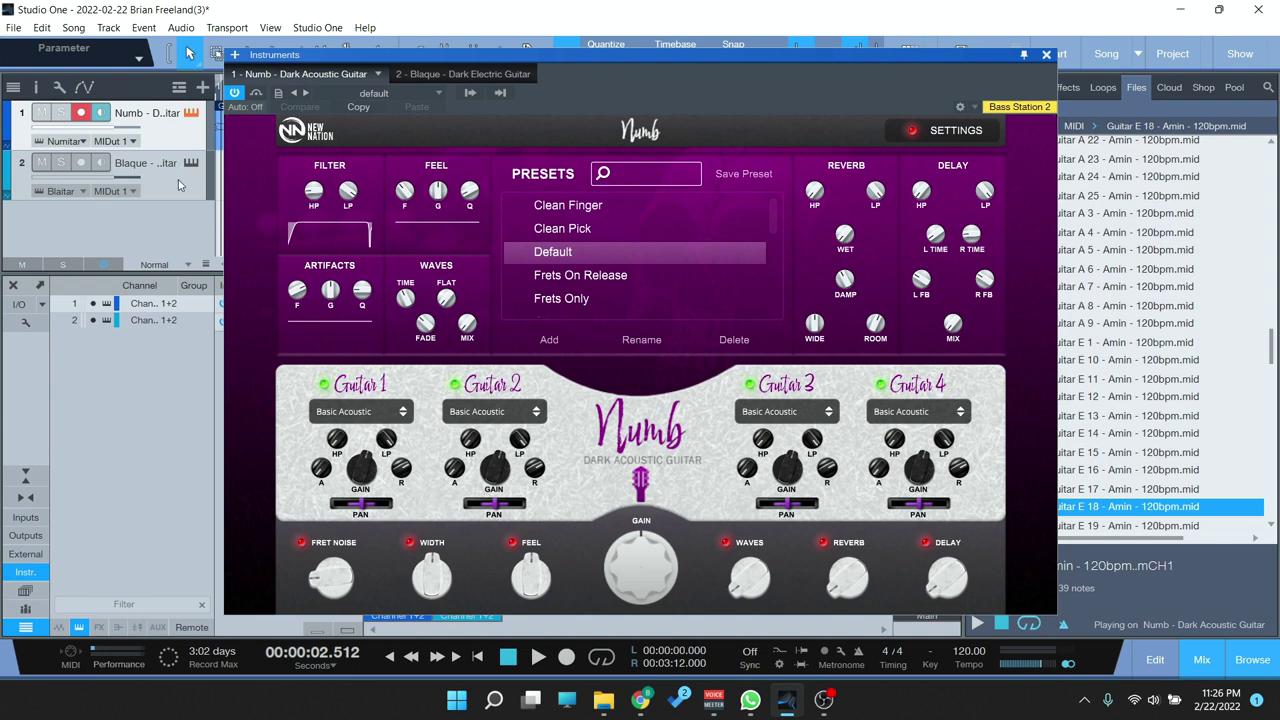
- Show the Blaque - Dark Electric Guitar instrument of the second track and close the instrument window
left_click(178, 179)
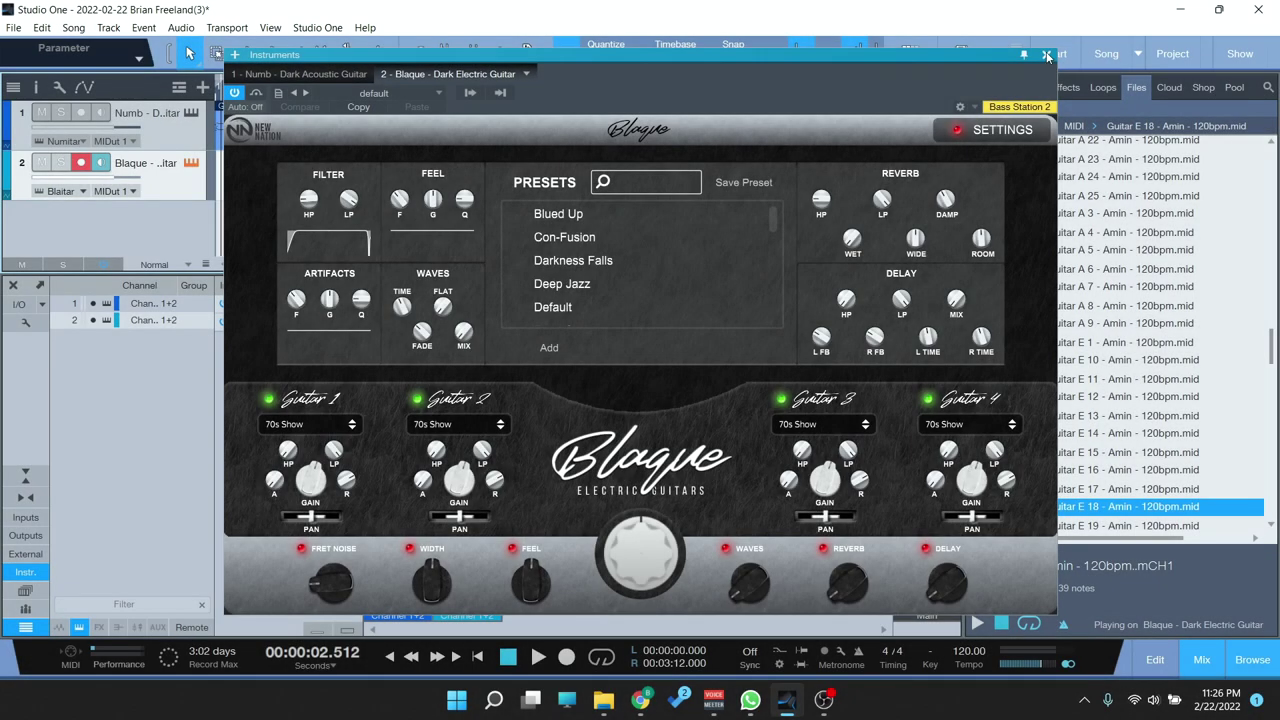
left_click(1046, 55)
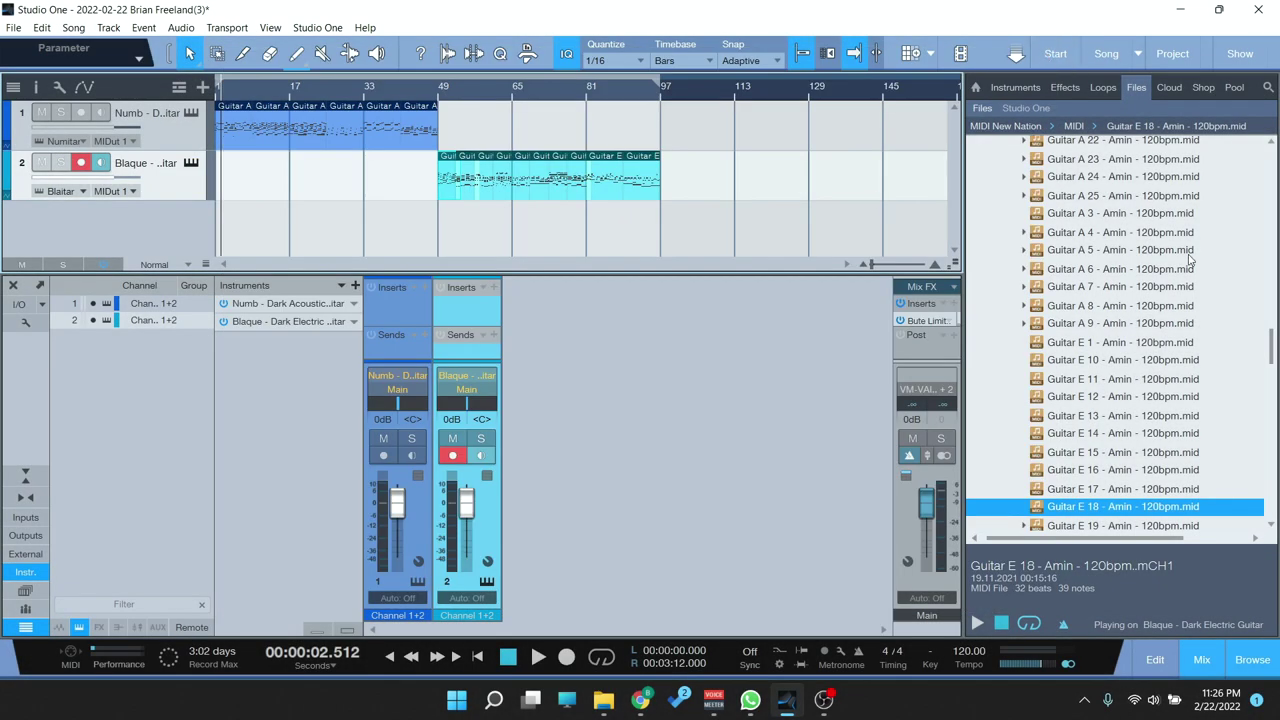
- Look through the Loops and MIDI folders of the MIDI New Nation library and collapse the library folder
scroll(1183, 345, "up", 3)
scroll(1183, 345, "up", 4)
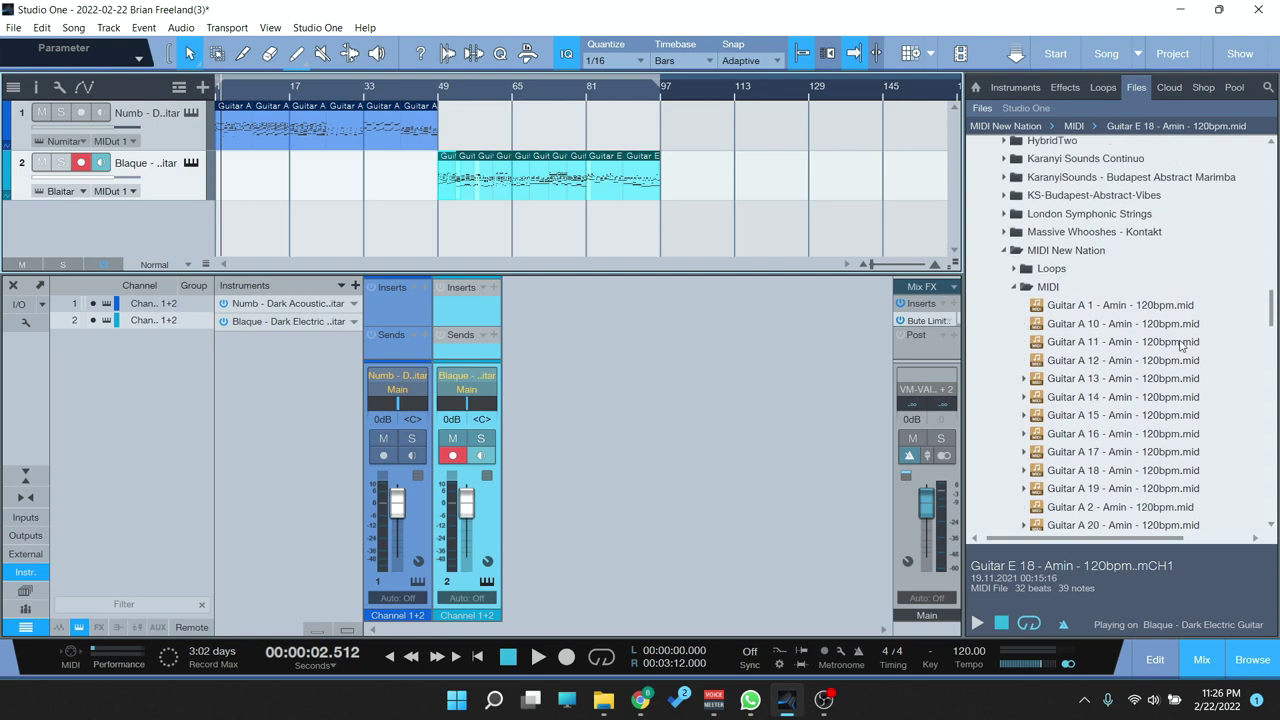
scroll(1052, 300, "down", 1)
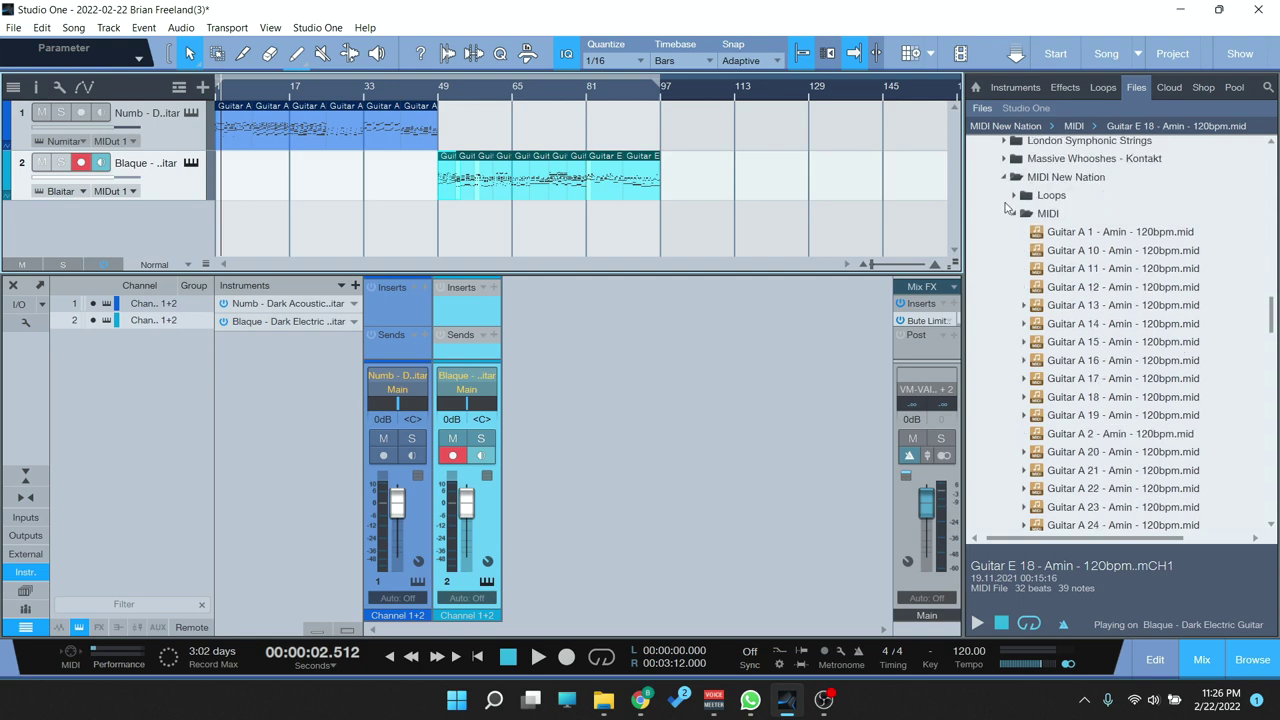
left_click(1014, 197)
scroll(1188, 368, "down", 2)
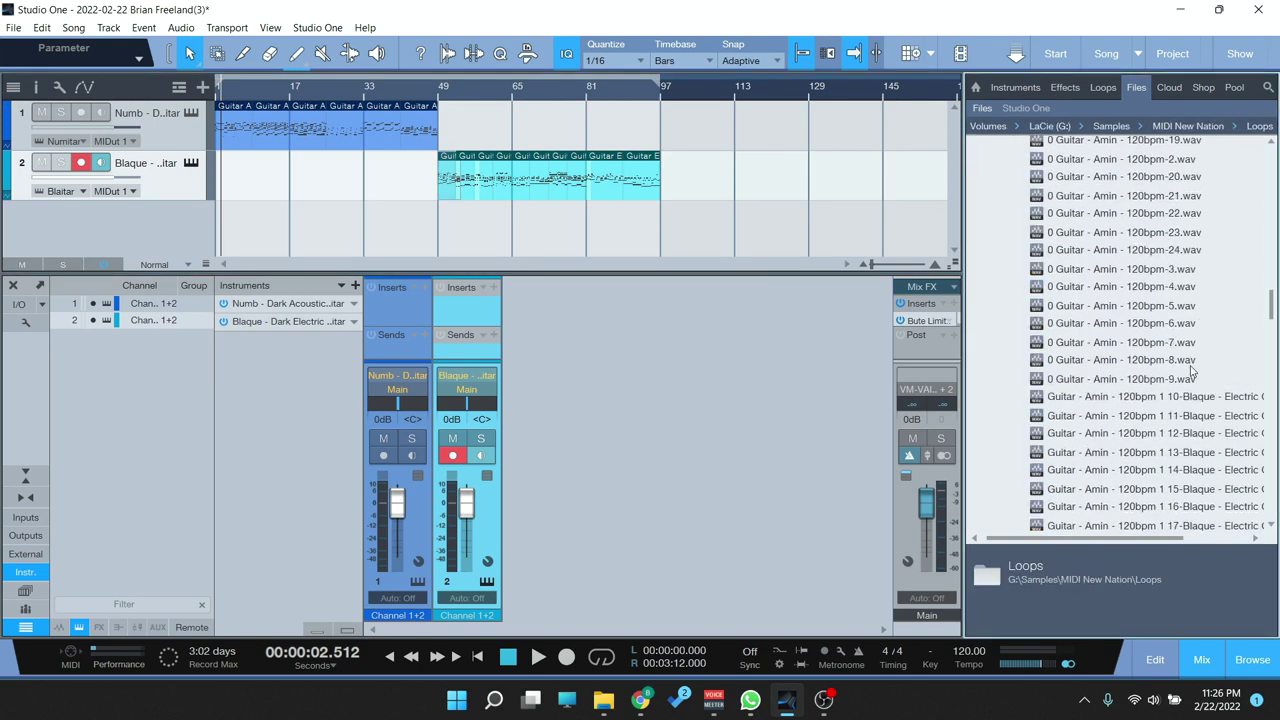
scroll(1137, 370, "up", 2)
scroll(1137, 370, "down", 4)
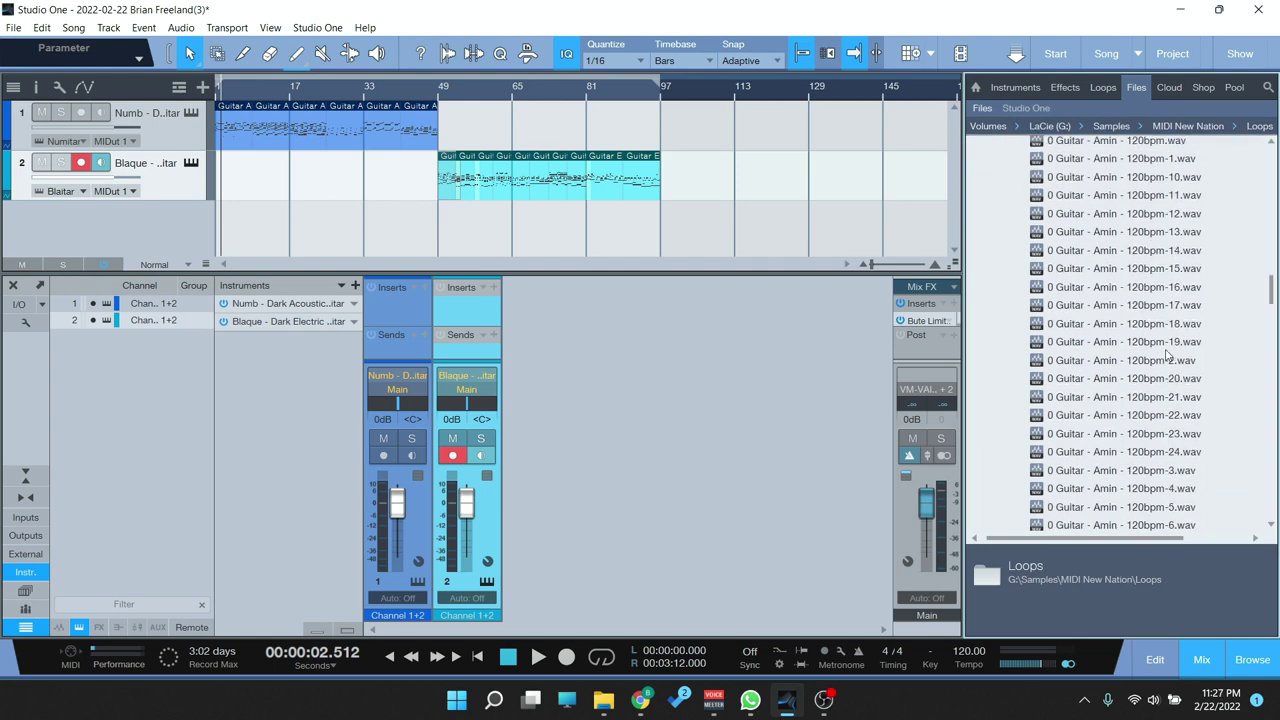
left_click_drag(1271, 305, 977, 207)
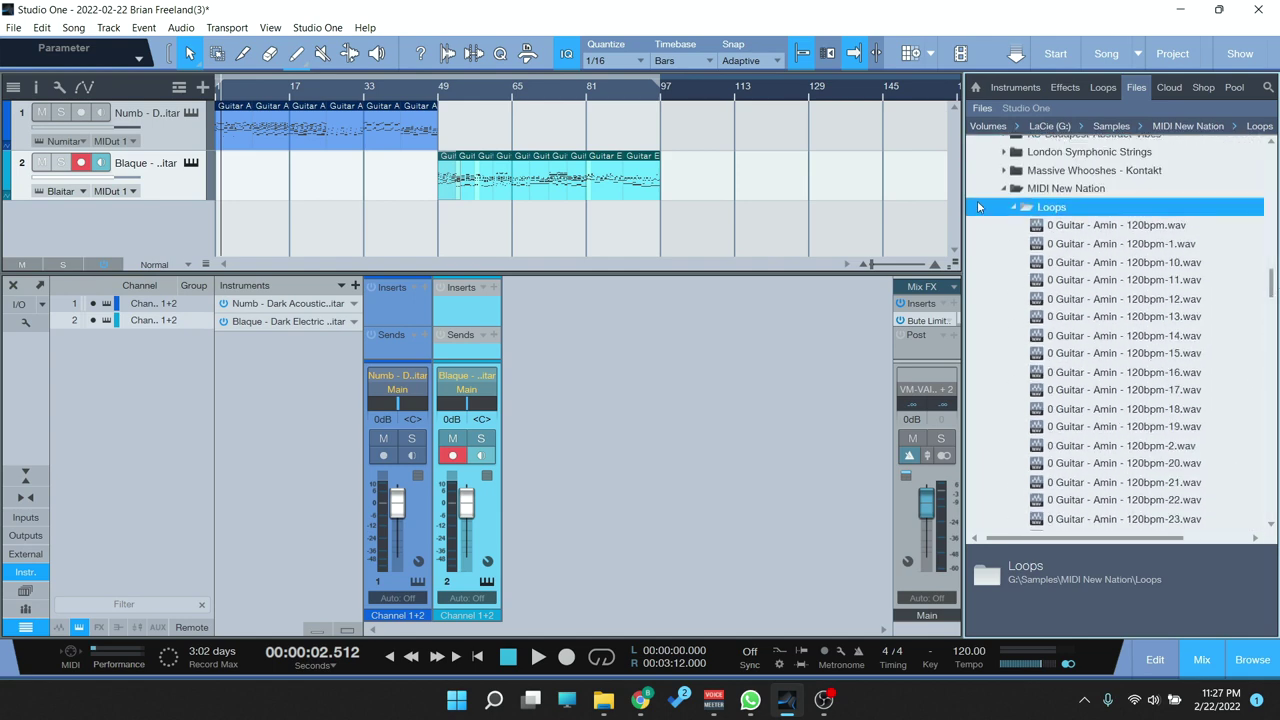
left_click(1013, 208)
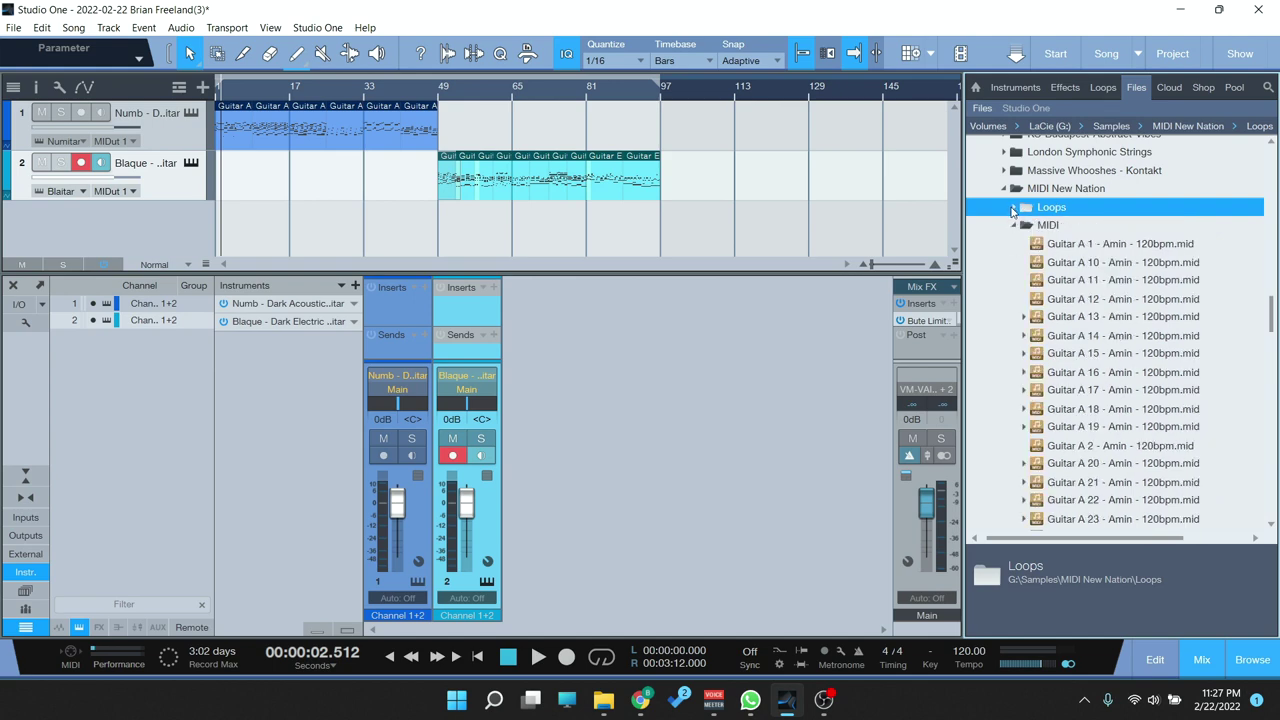
left_click(1013, 226)
left_click(1001, 190)
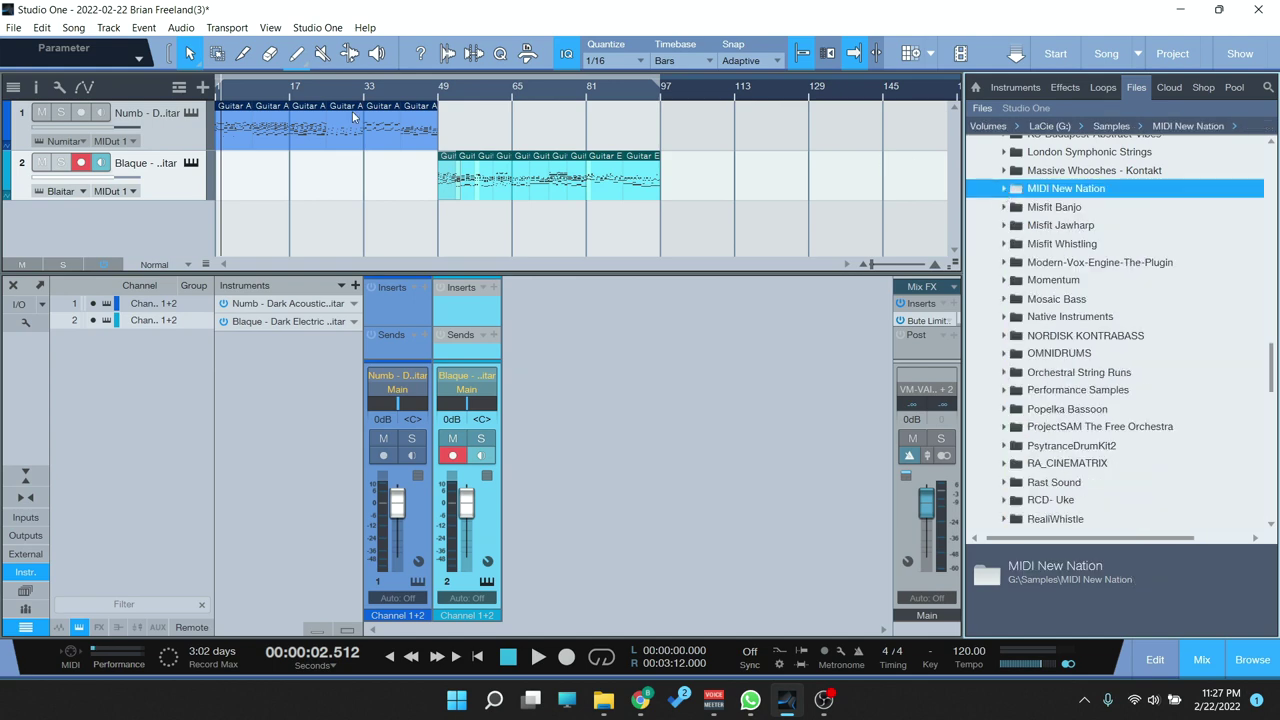
- Open the Numb - Dark Acoustic Guitar instrument of the first track and look through its preset list
left_click(168, 146)
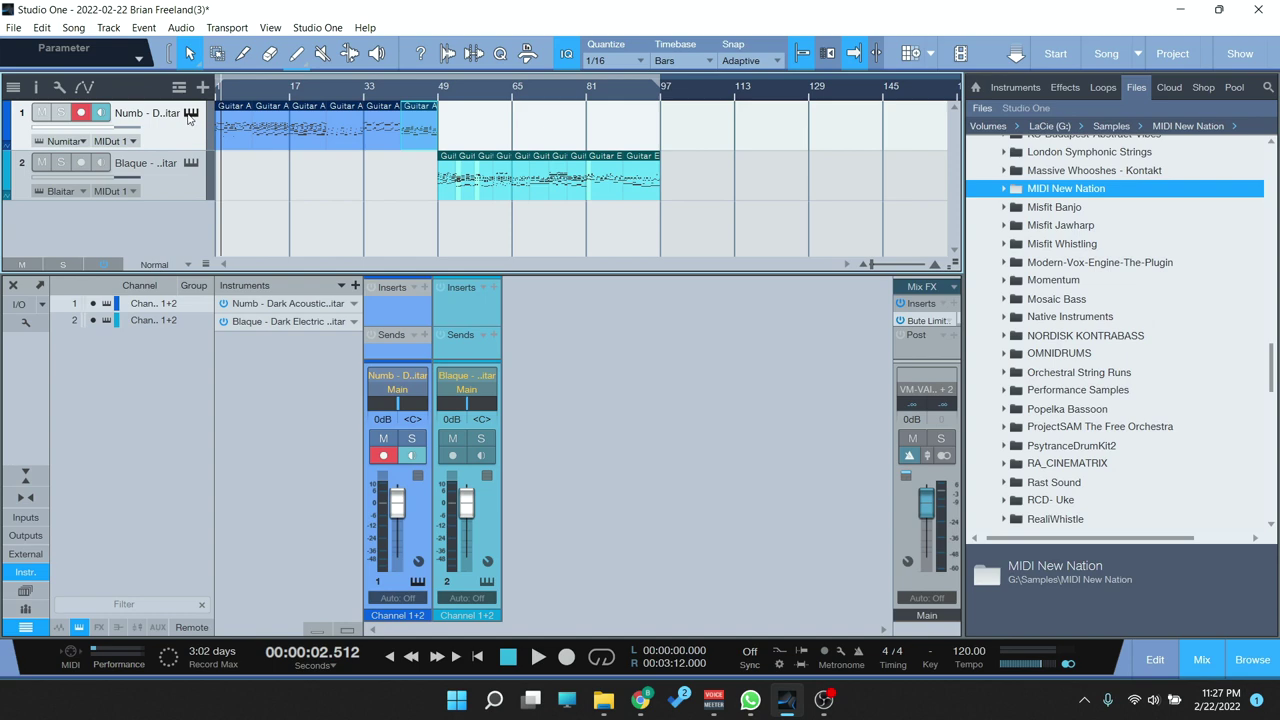
left_click(190, 114)
scroll(662, 251, "down", 10)
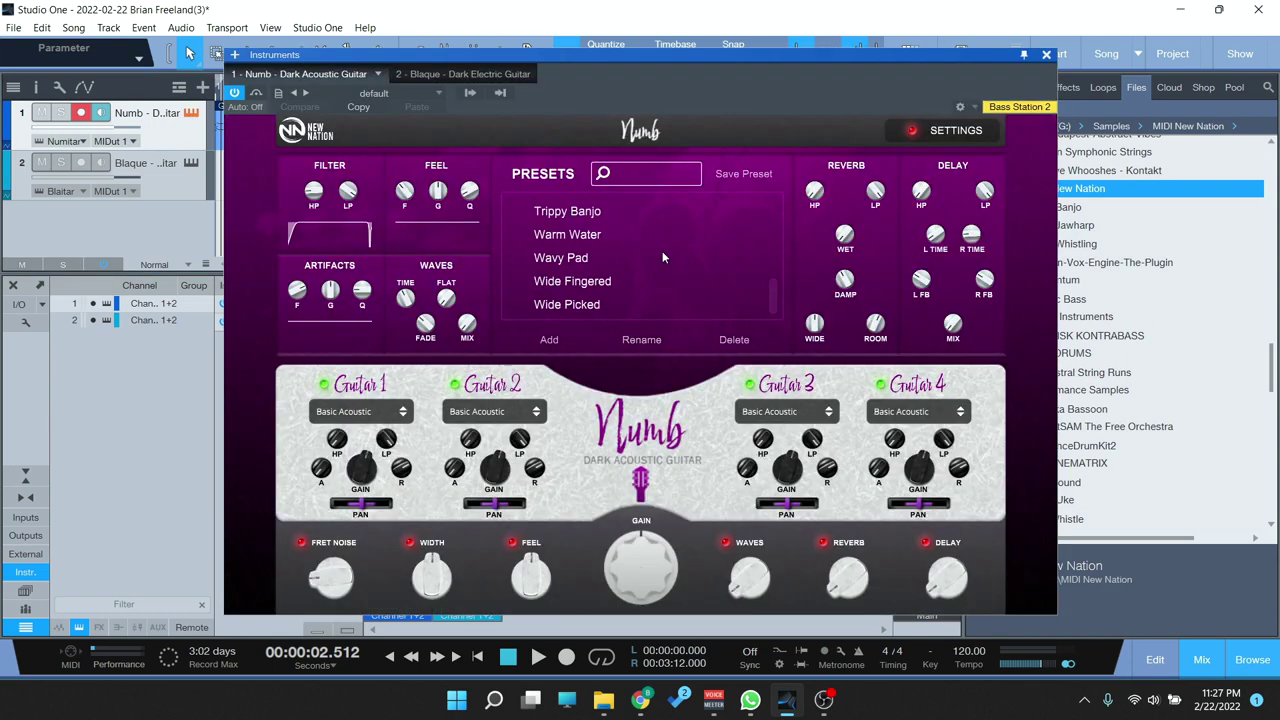
scroll(649, 266, "up", 10)
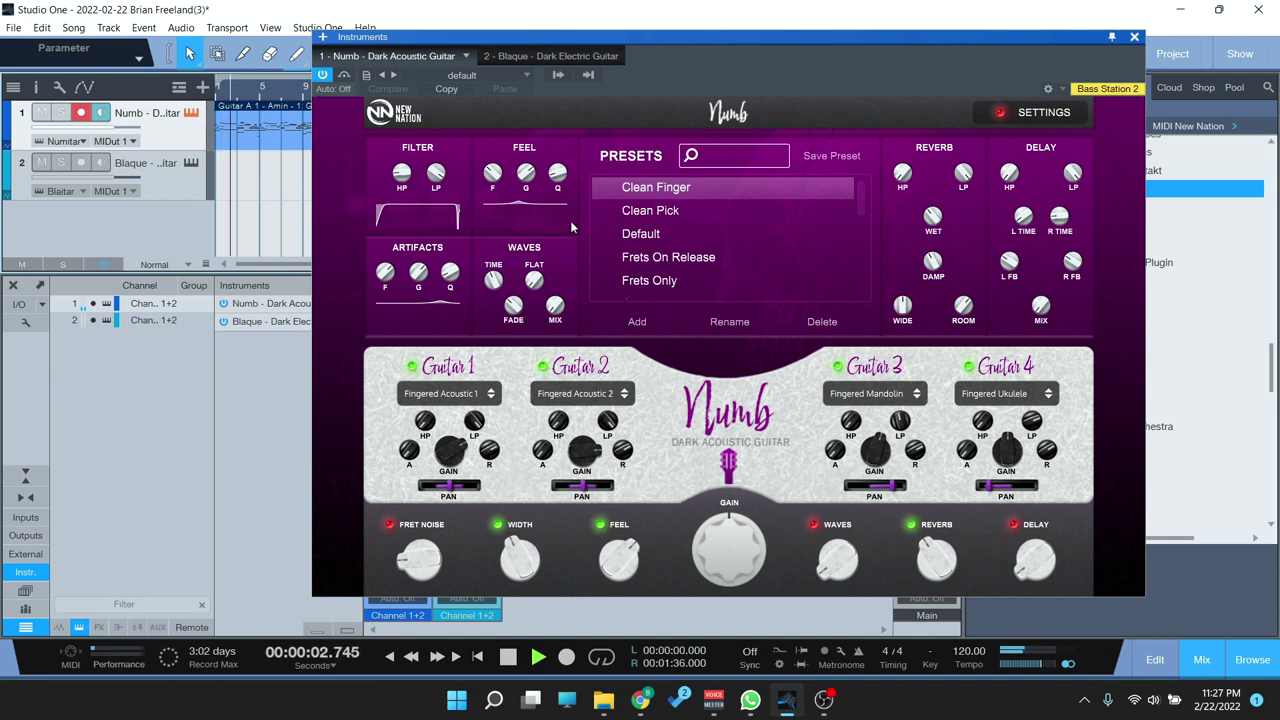
- Turn on Delay and raise its amount on the Clean Finger preset during playback, and stop the playback
left_click(1037, 548)
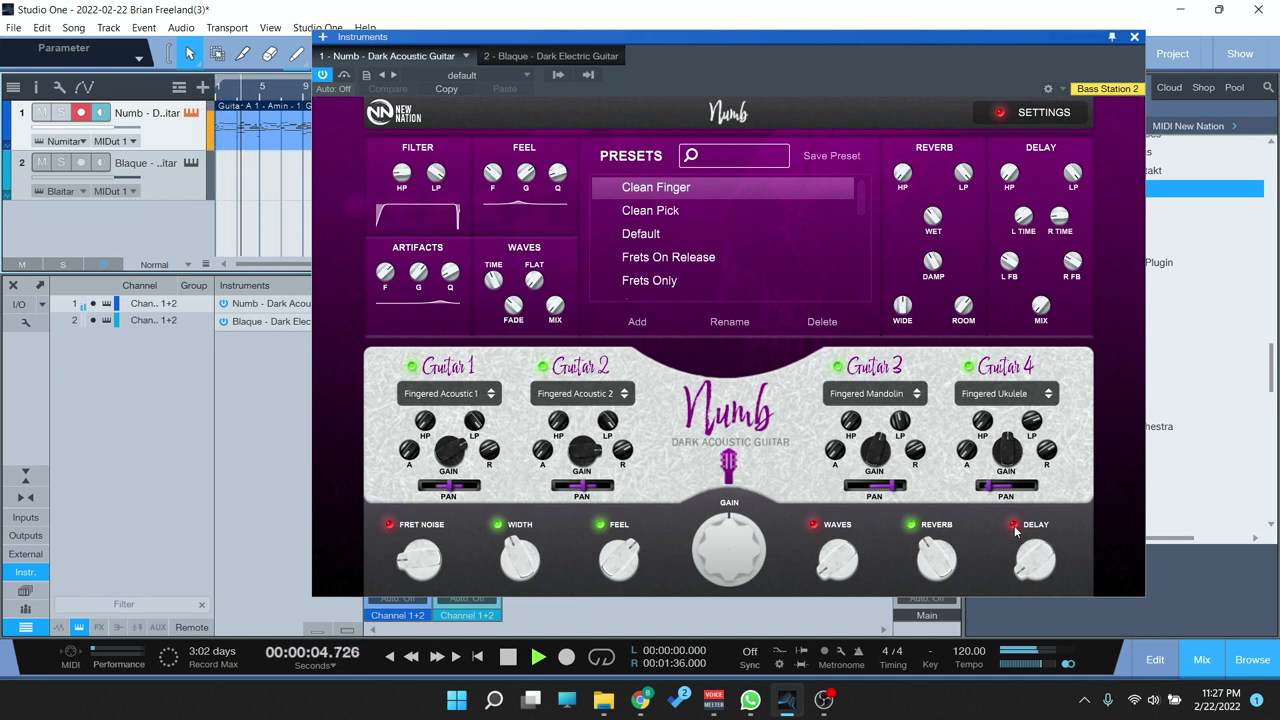
left_click_drag(1040, 568, 1042, 528)
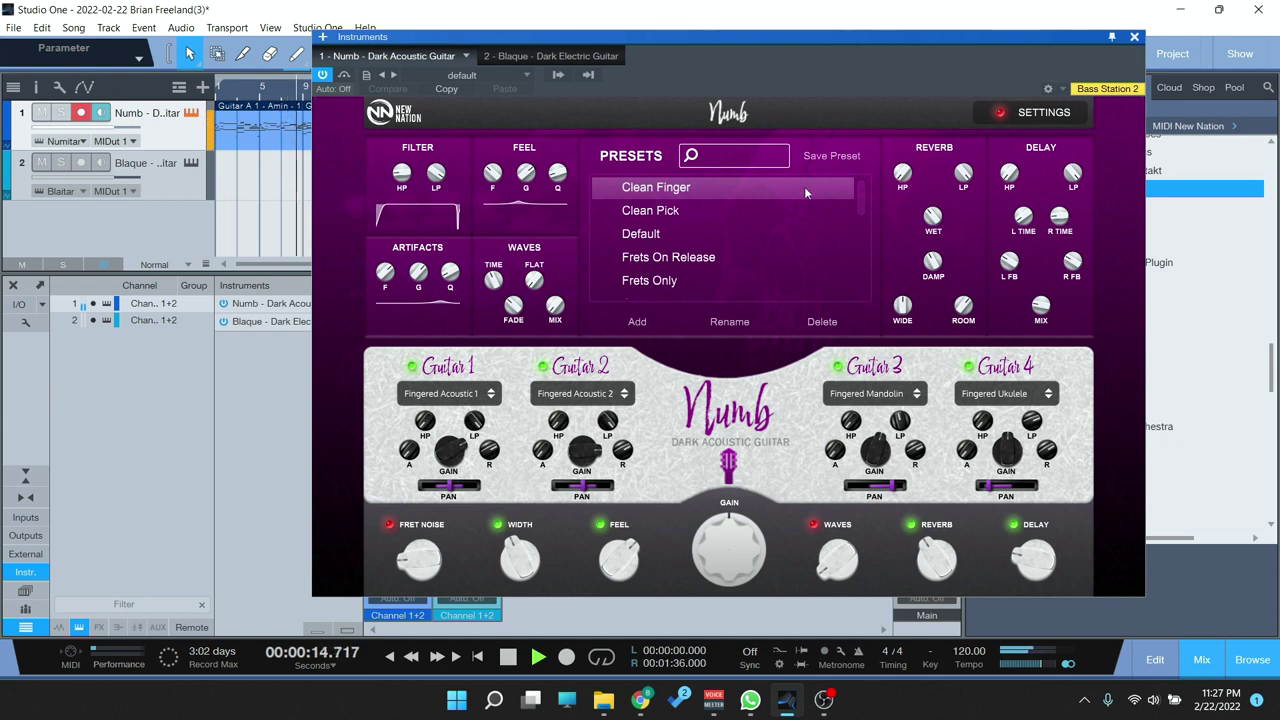
key("space")
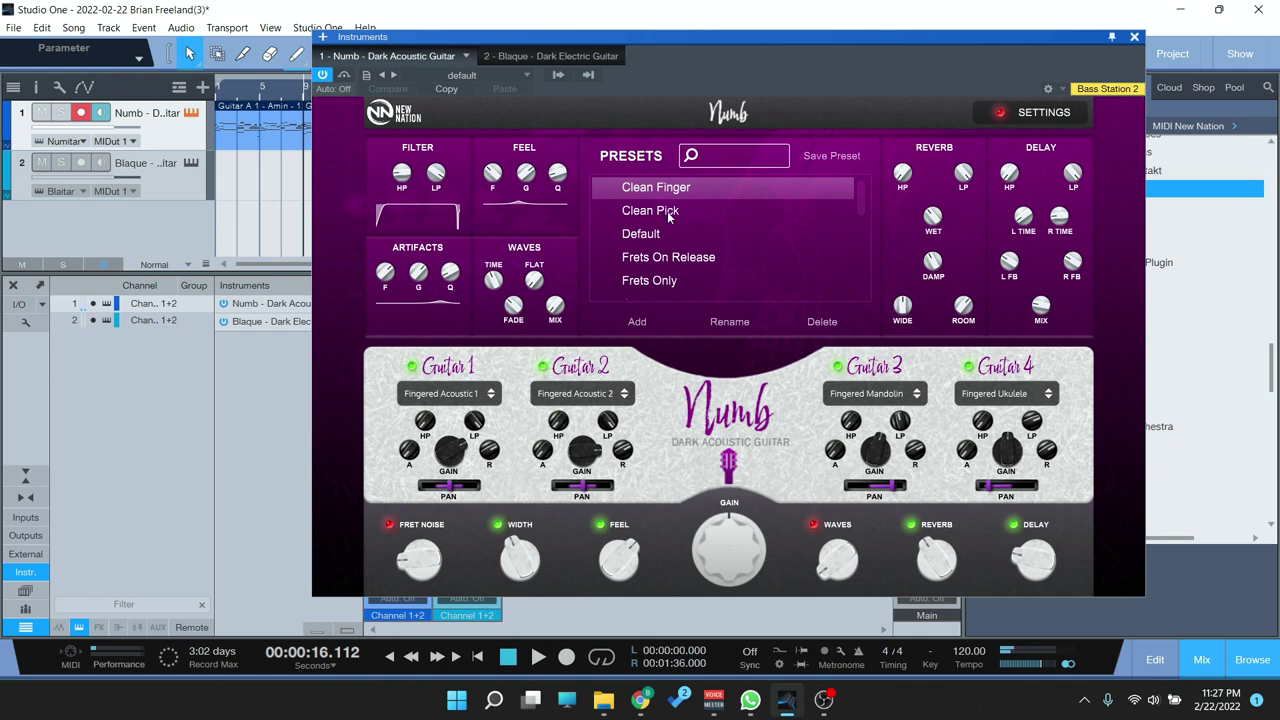
- Load the Default preset and play the song with Waves turned on and its amount raised
left_click(668, 212)
left_click(660, 233)
key("space")
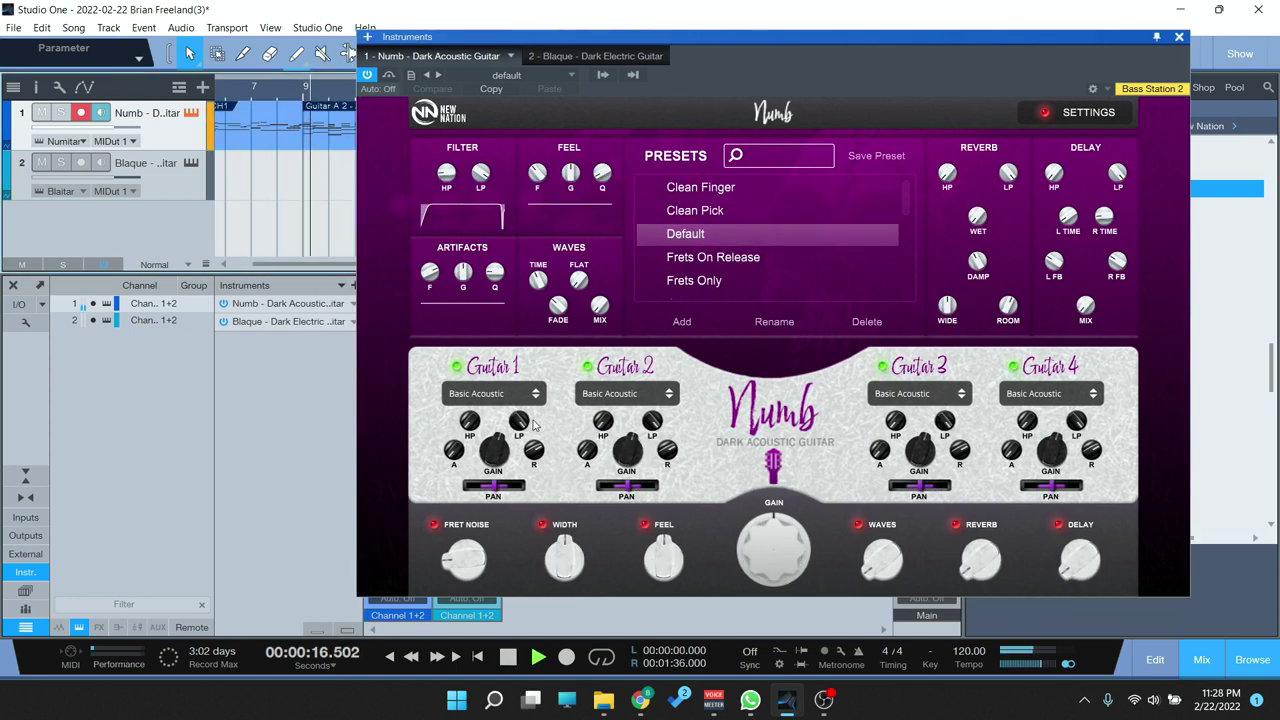
scroll(709, 264, "down", 1)
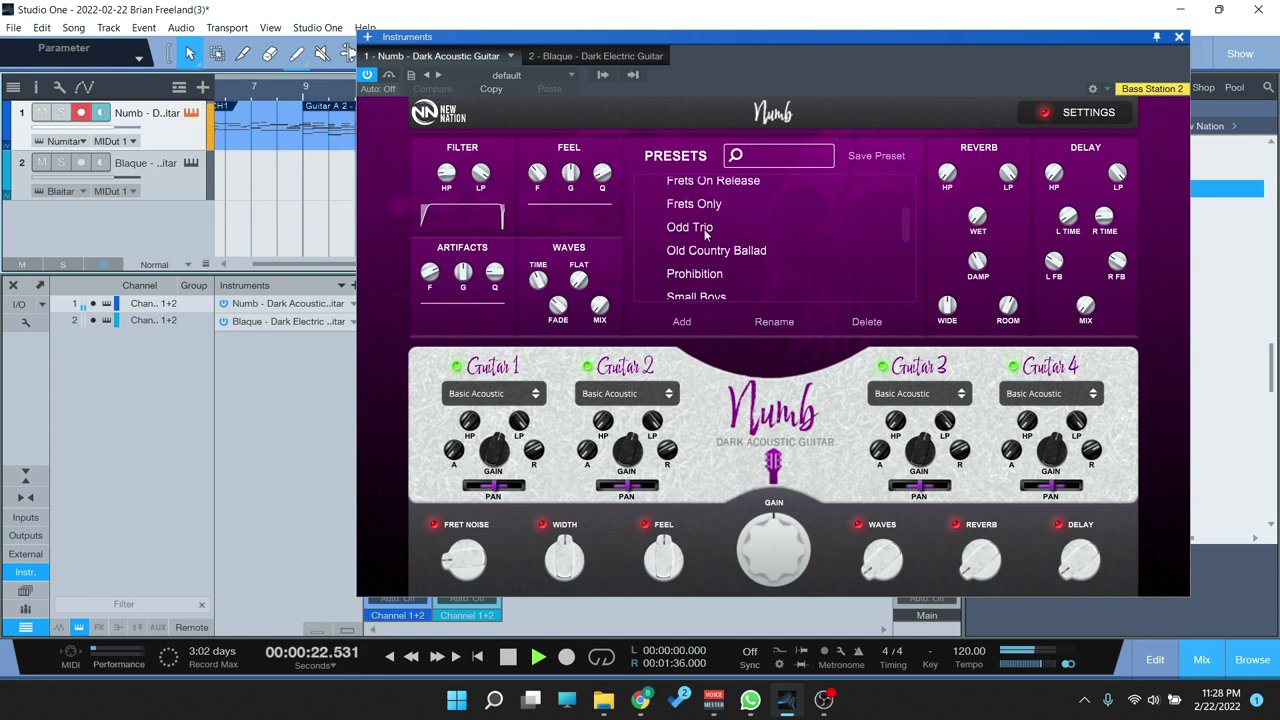
left_click(859, 527)
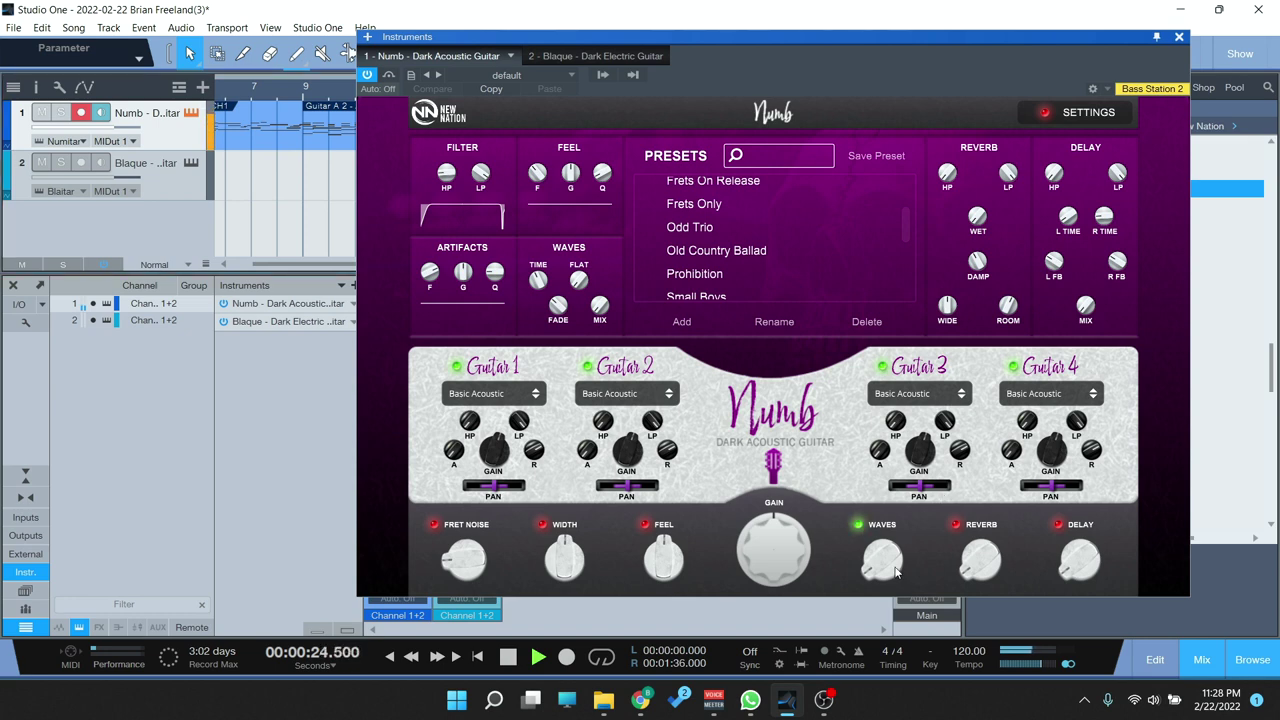
left_click_drag(896, 572, 891, 487)
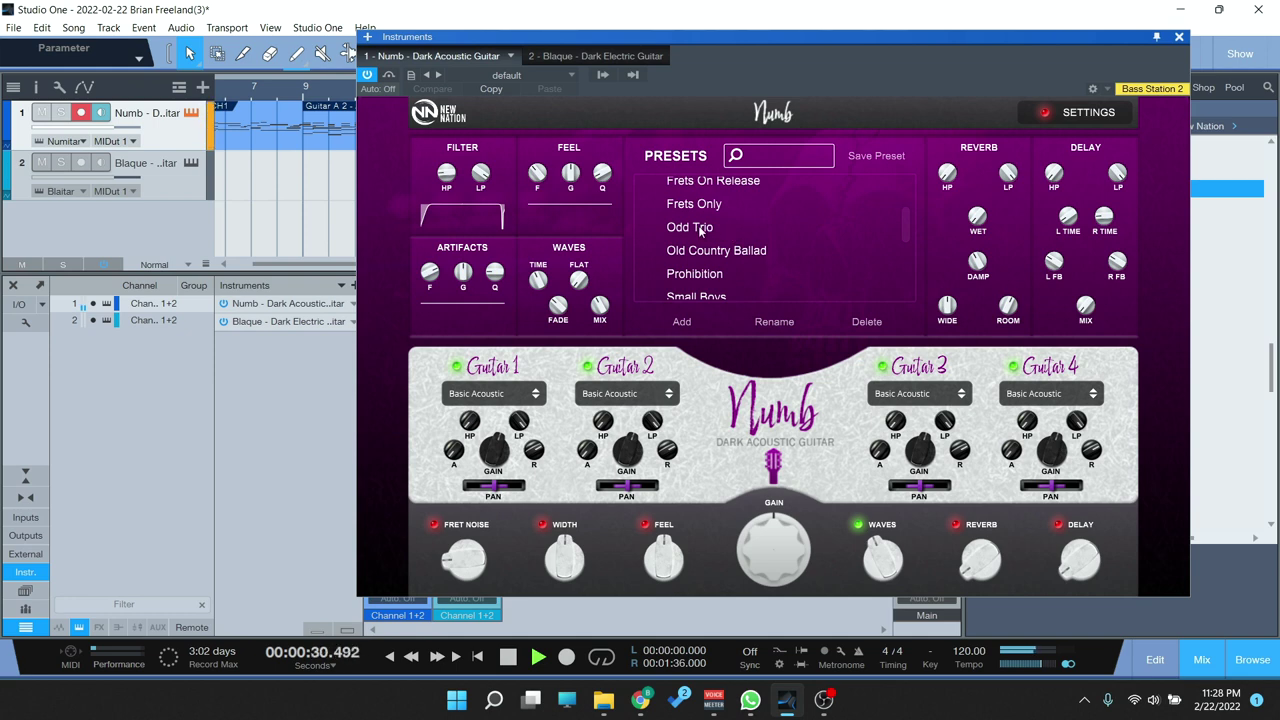
key("space")
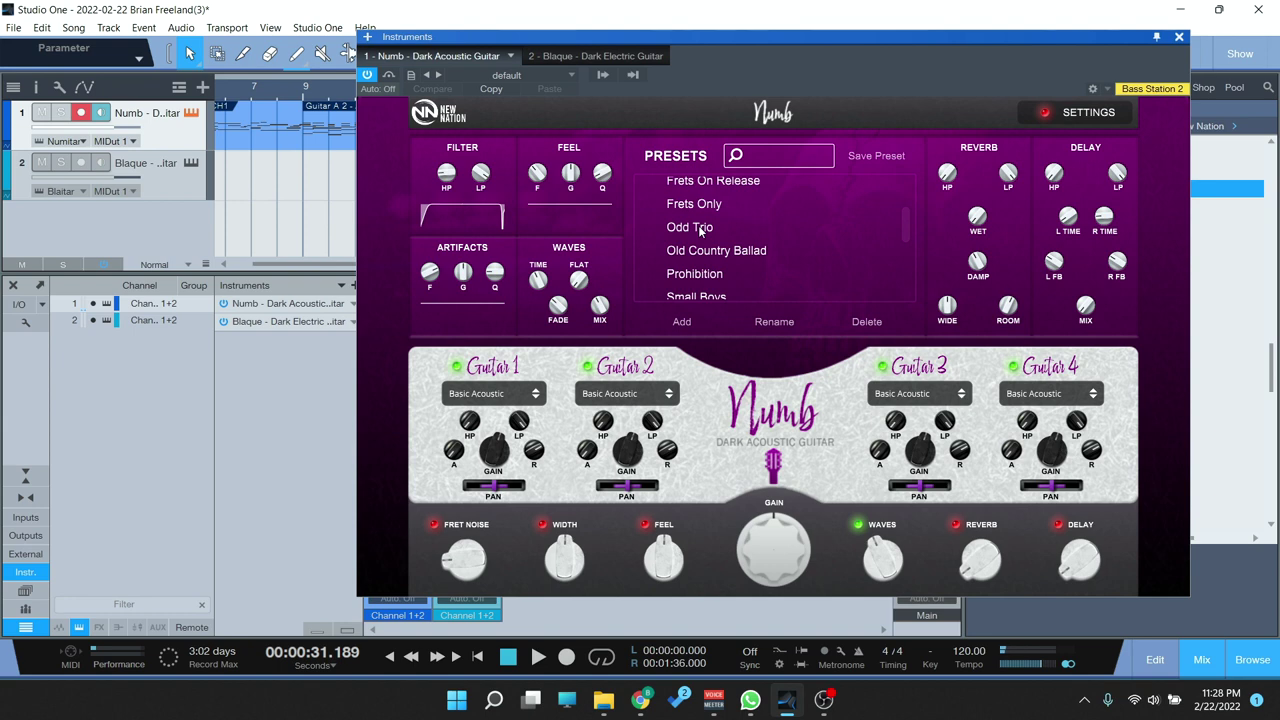
- Load the Odd Trio preset and audition it with Reverb, Width, Fret Noise, Delay and Waves turned on
left_click(702, 231)
key("space")
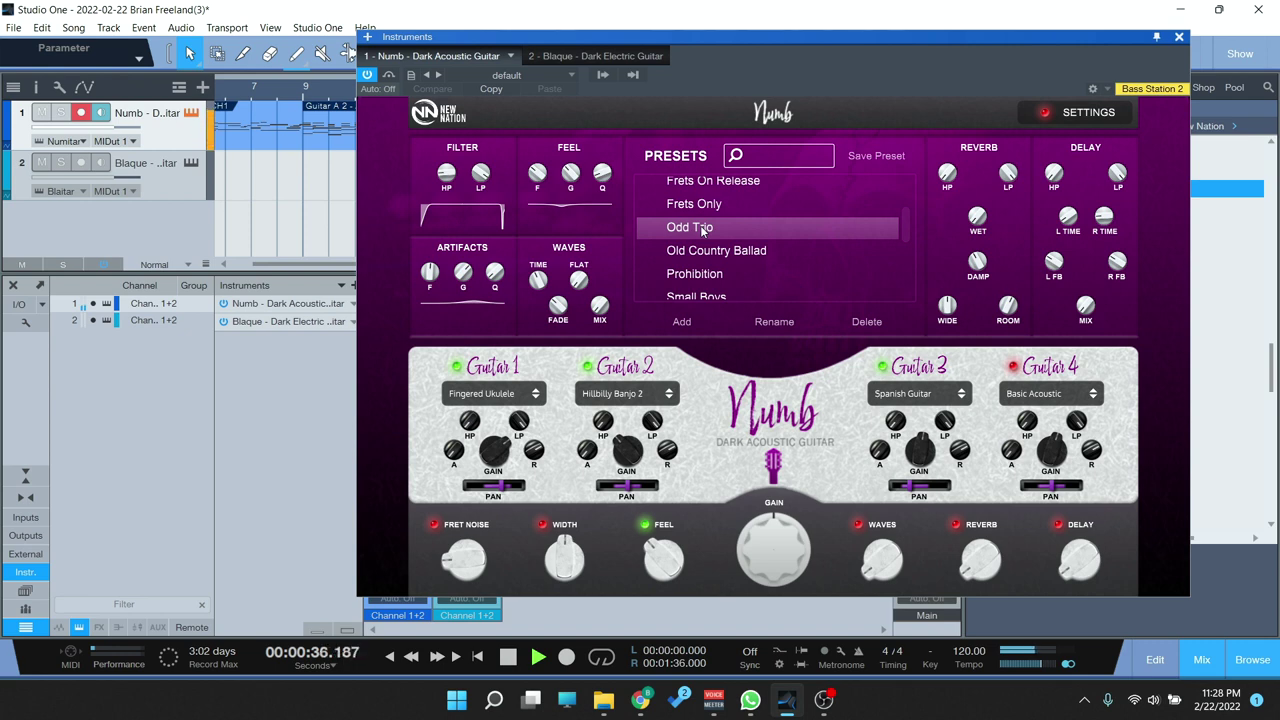
left_click(956, 525)
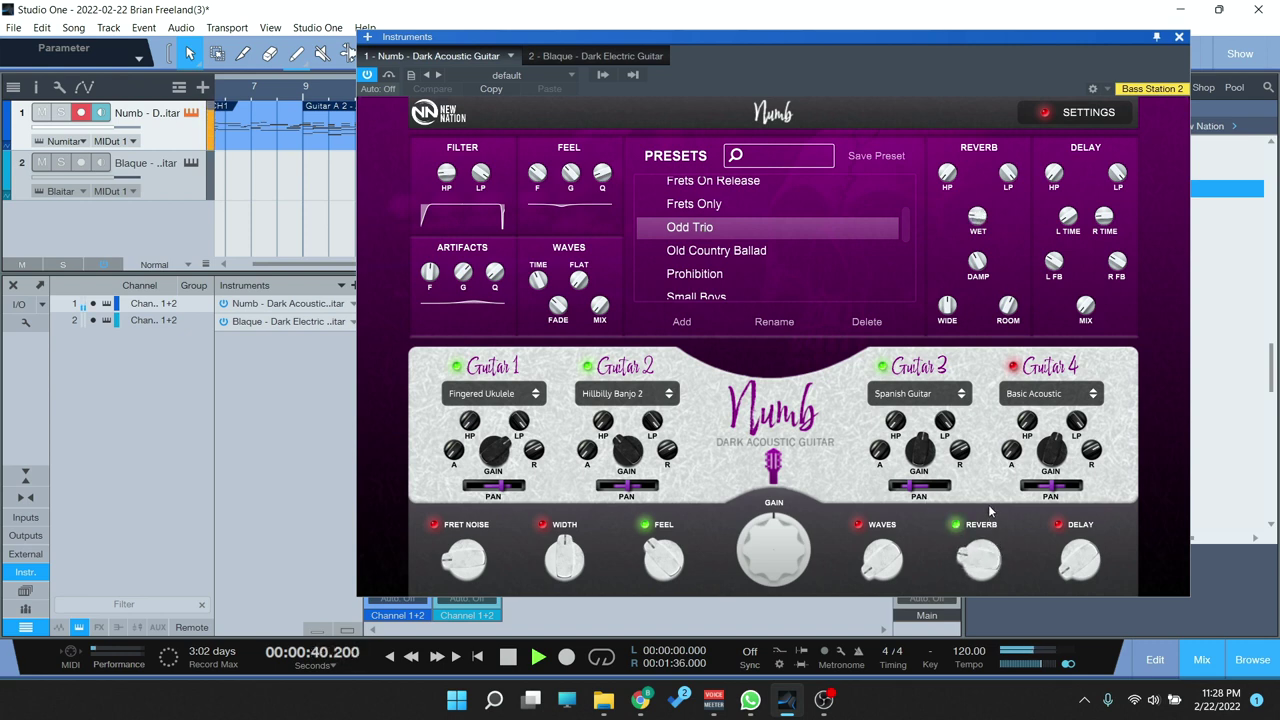
left_click_drag(560, 541, 575, 466)
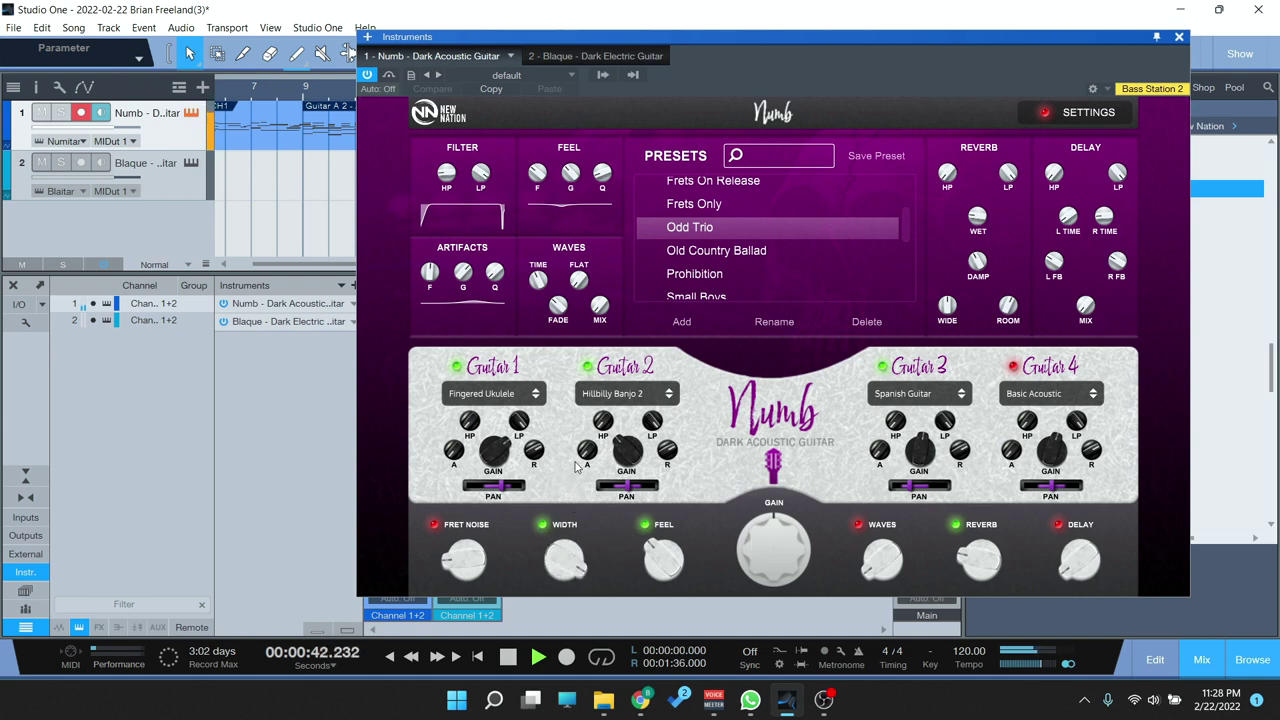
left_click(433, 525)
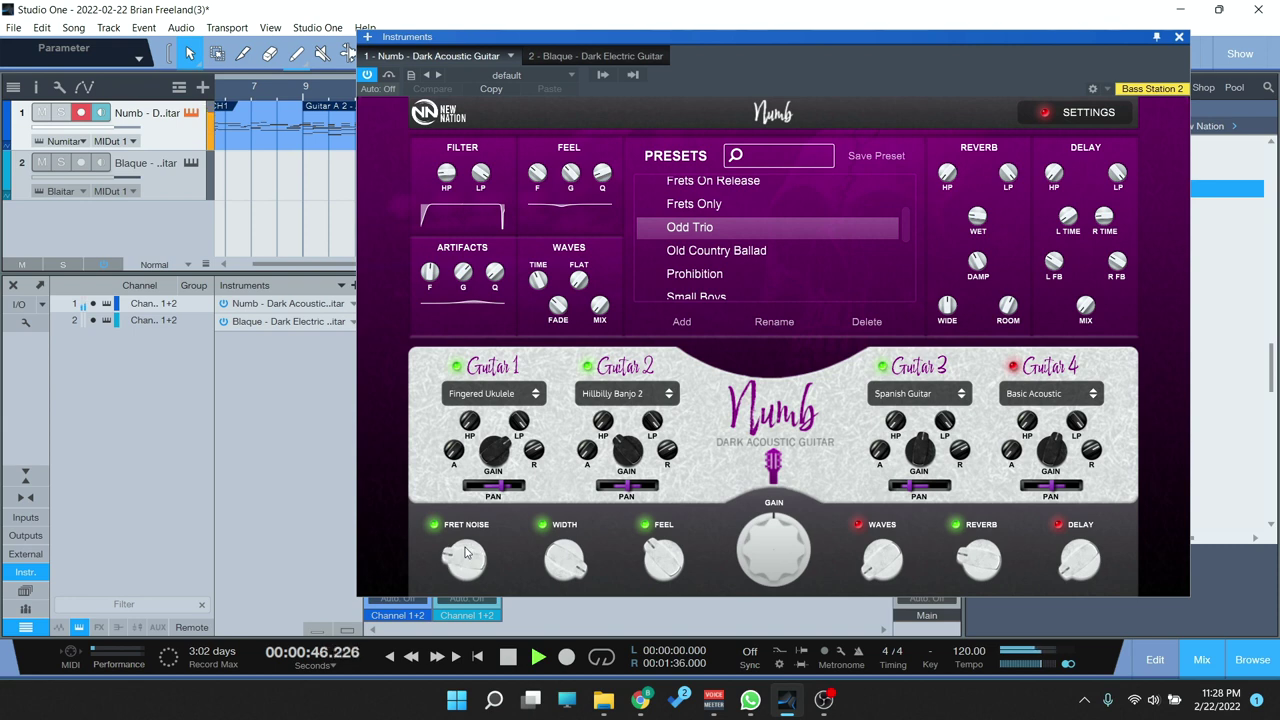
left_click(1057, 526)
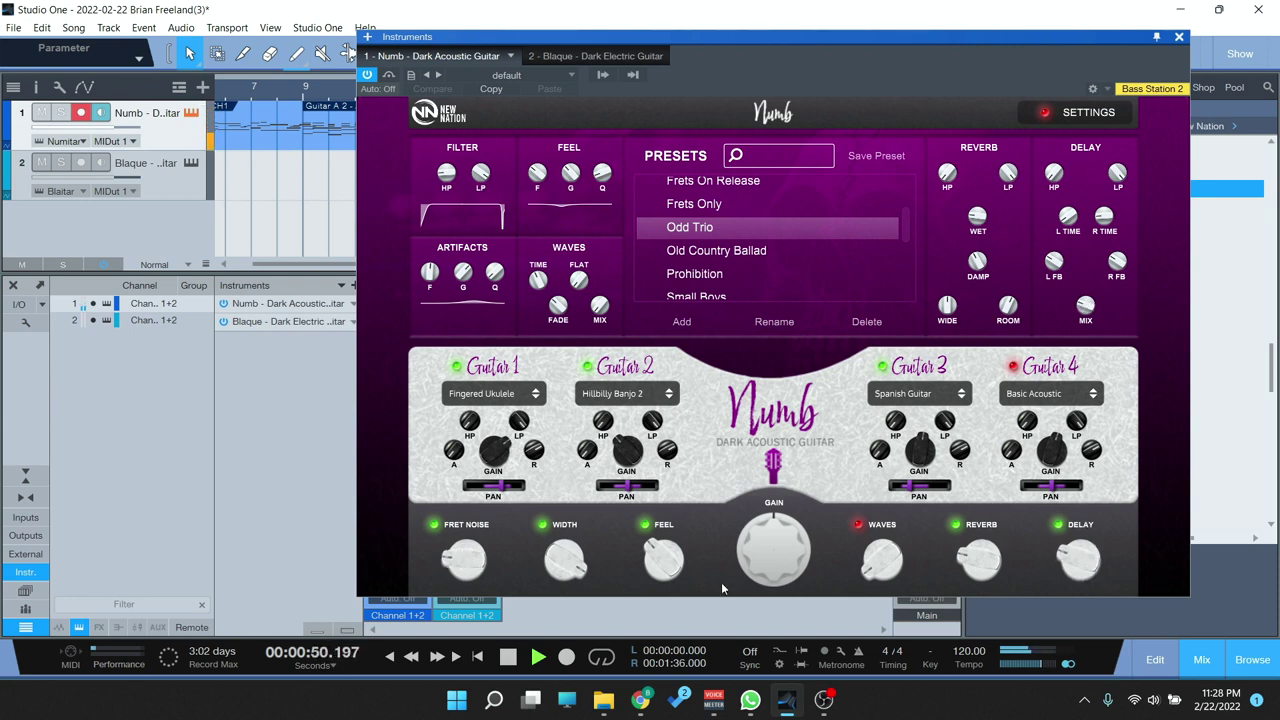
left_click_drag(463, 563, 465, 578)
left_click(859, 527)
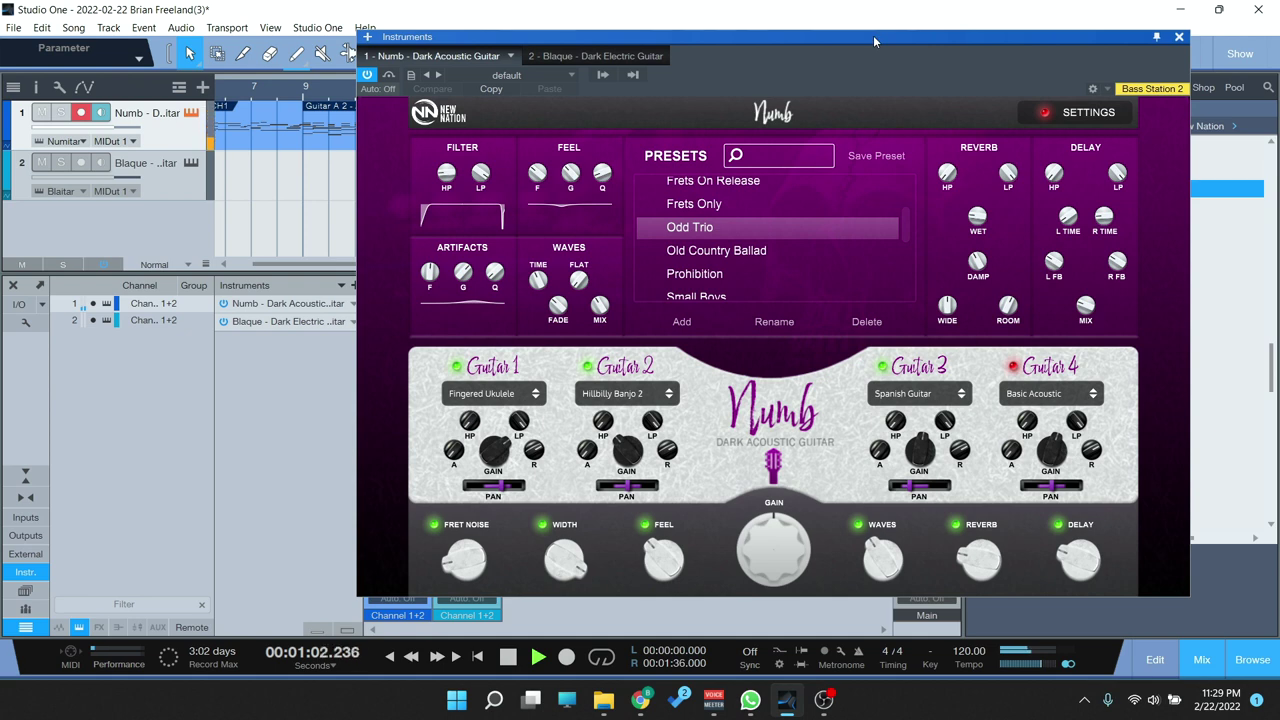
key("space")
- Move the instrument window clear of the timeline and audition the Old Country Ballad and Small Boys presets
left_click_drag(874, 41, 896, 69)
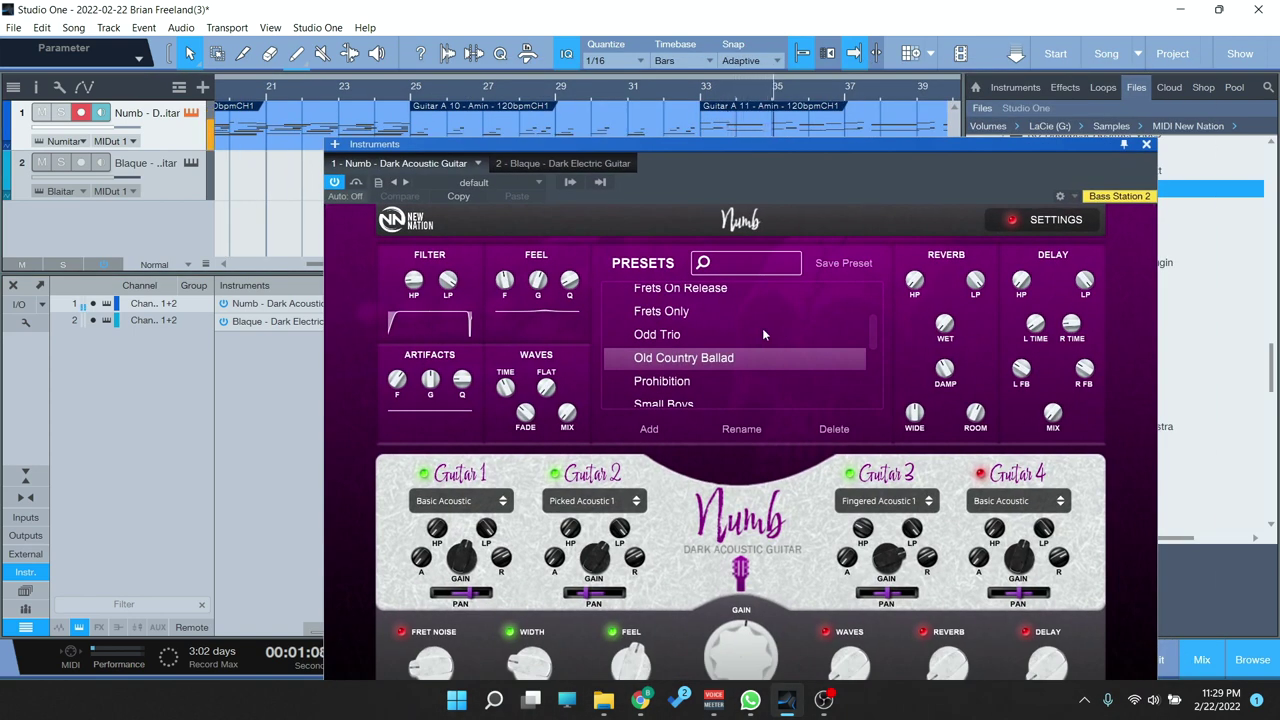
scroll(762, 331, "down", 1)
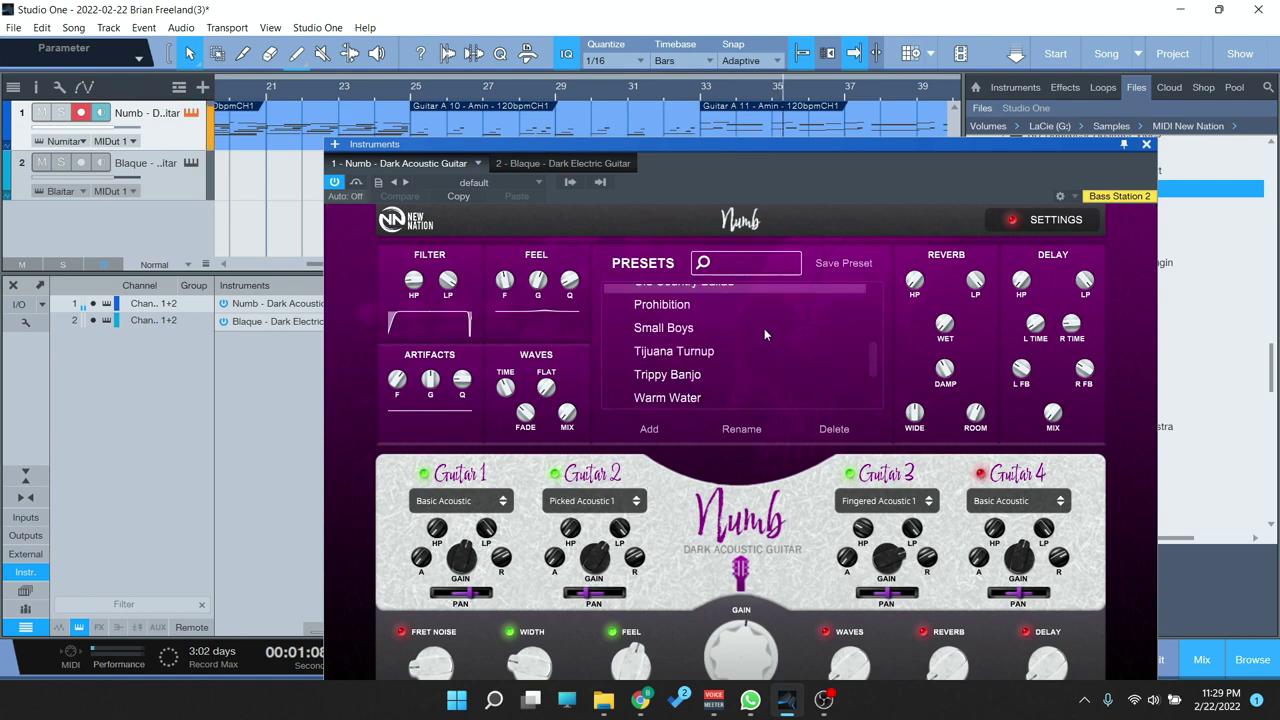
left_click(676, 328)
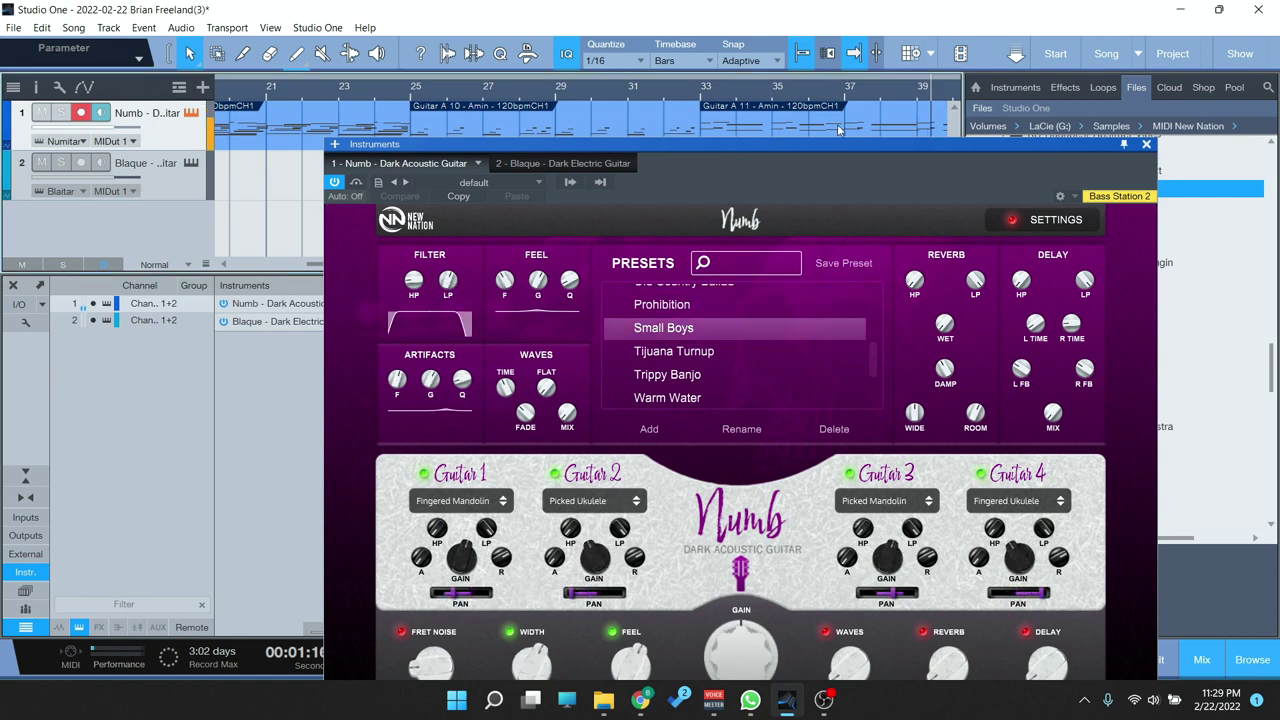
- Look further through the Numb presets and load Warm Water to audition it
scroll(880, 121, "down", 3)
scroll(880, 121, "up", 3)
left_click_drag(698, 145, 693, 140)
scroll(671, 343, "down", 1)
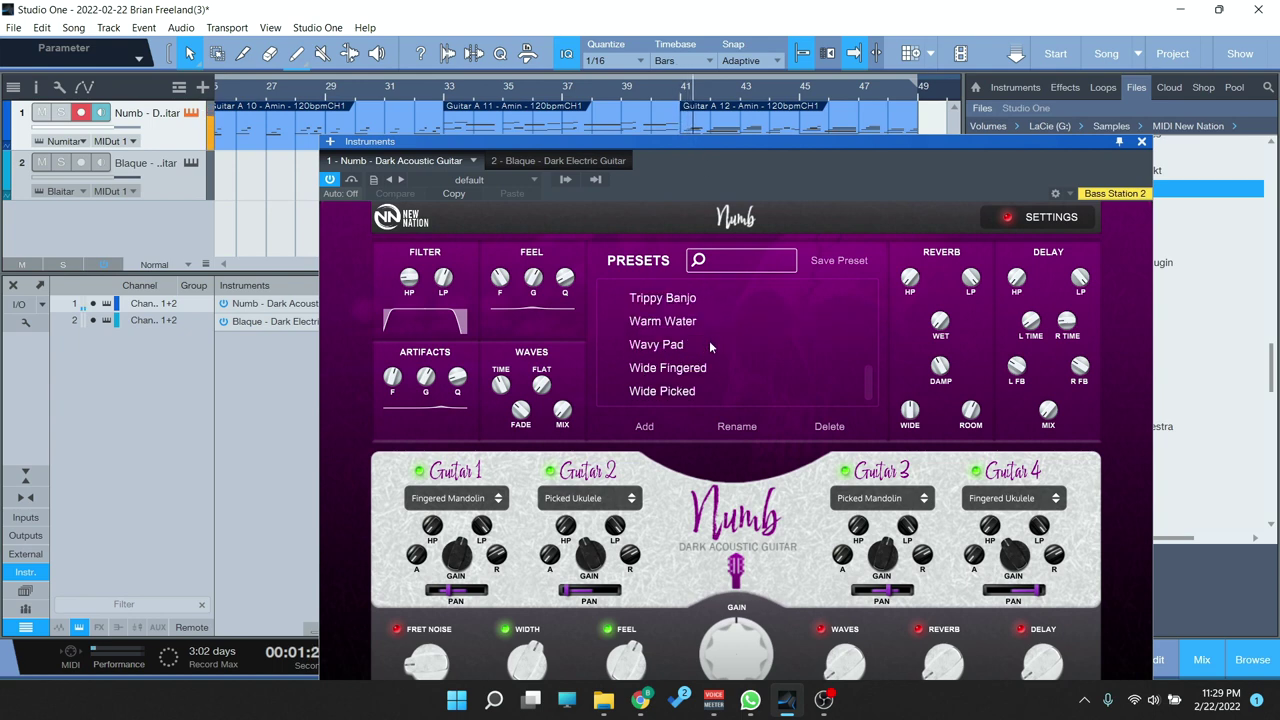
scroll(708, 345, "up", 1)
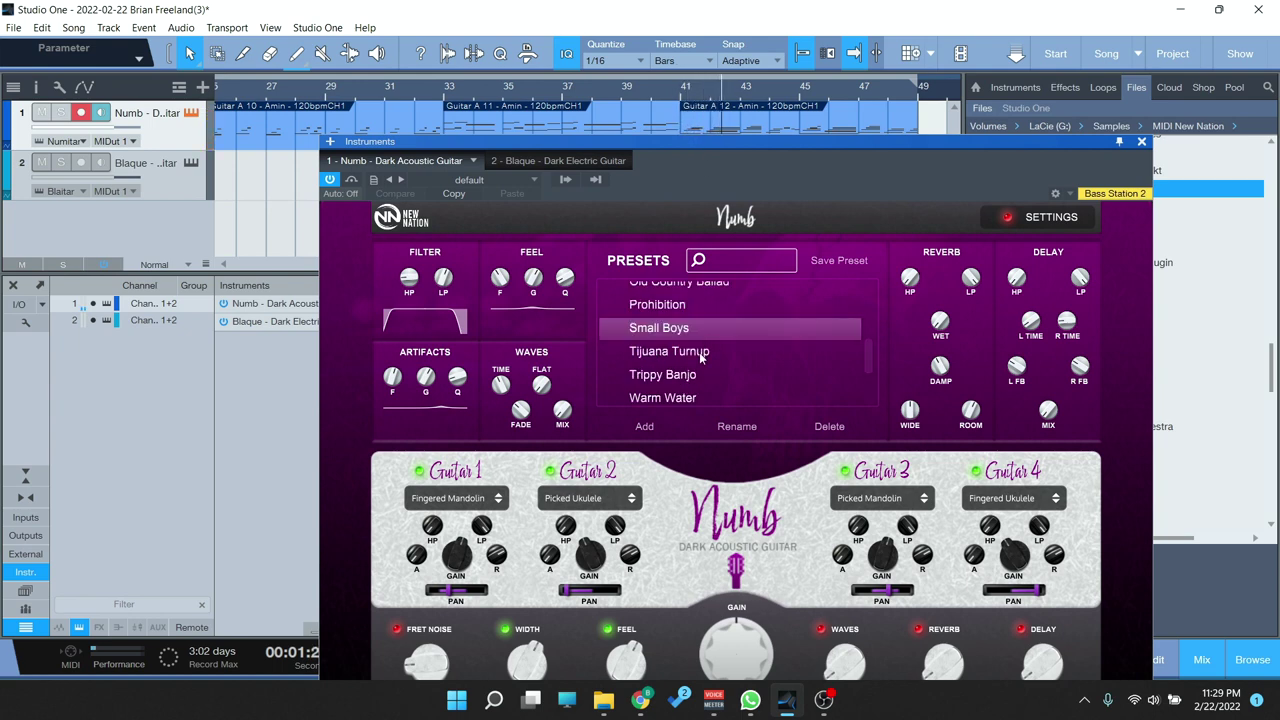
scroll(697, 354, "down", 1)
left_click(700, 321)
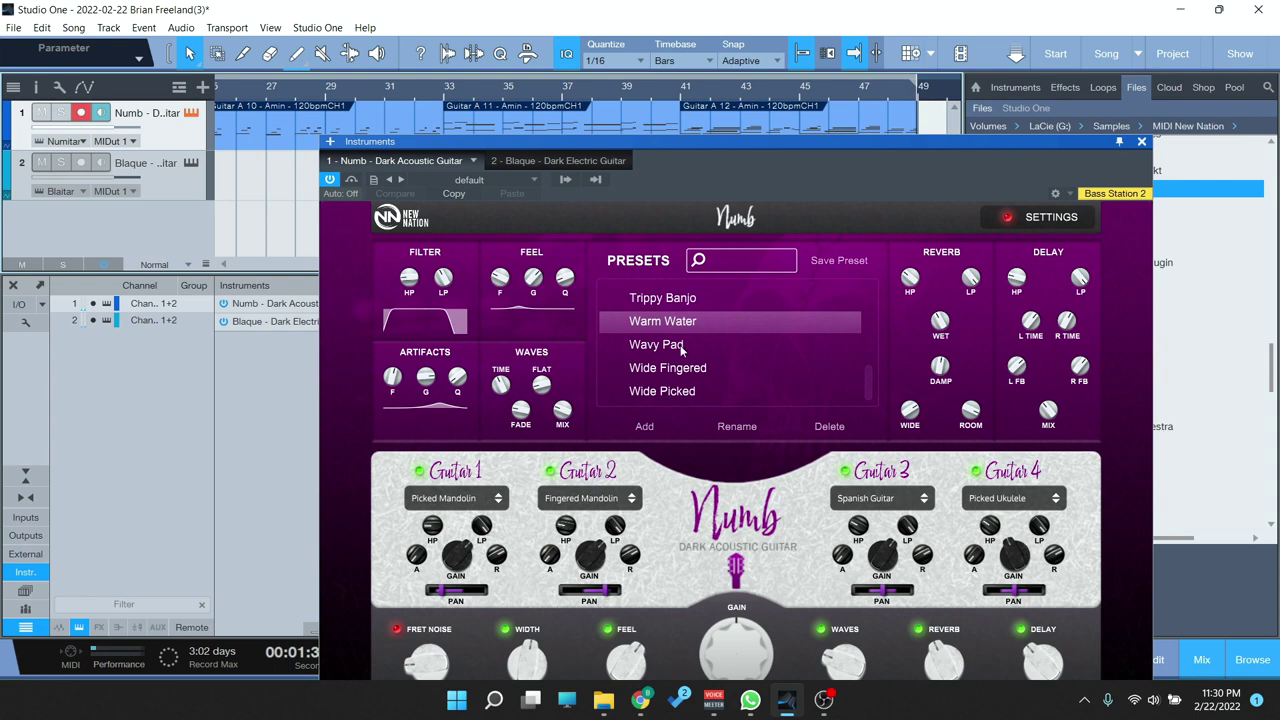
- Audition the Wavy Pad preset, load Wide Fingered, and turn on its Delay and Waves effects
left_click(681, 345)
key("Down")
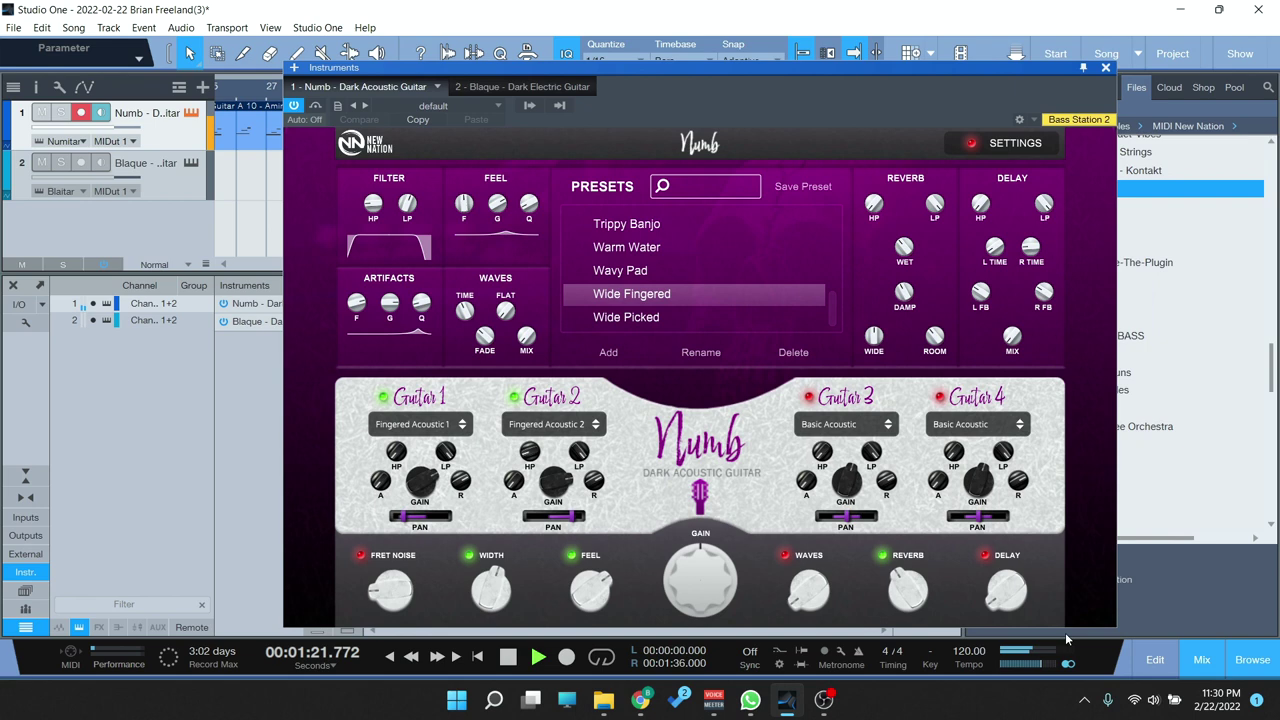
left_click(985, 555)
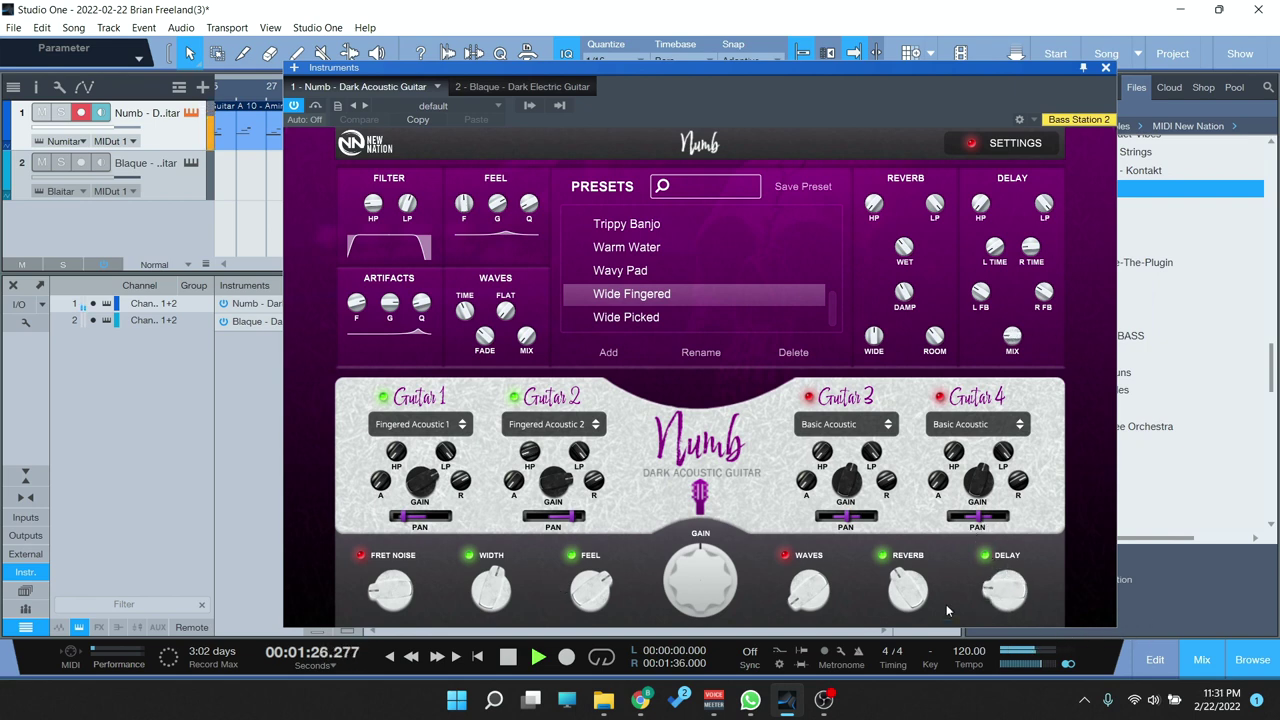
left_click(785, 555)
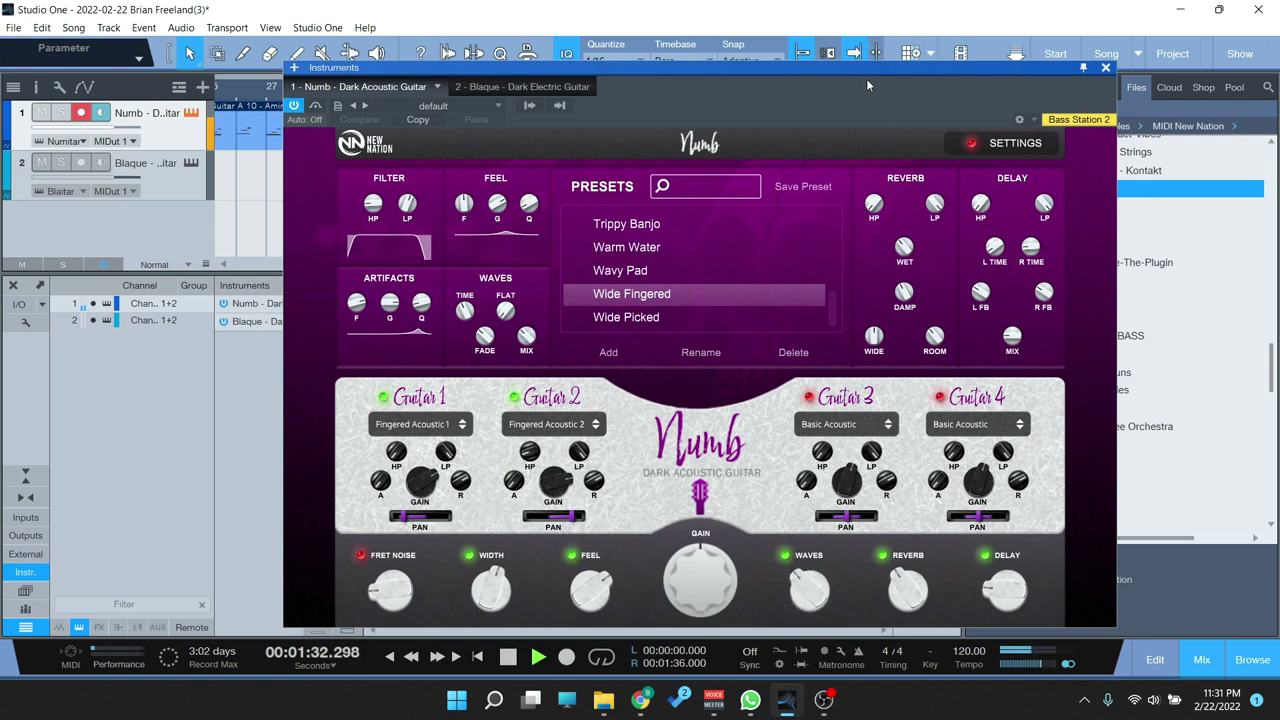
- Move the instrument window clear of the timeline to mute the Blaque track, and stop playback
left_click_drag(866, 78, 832, 195)
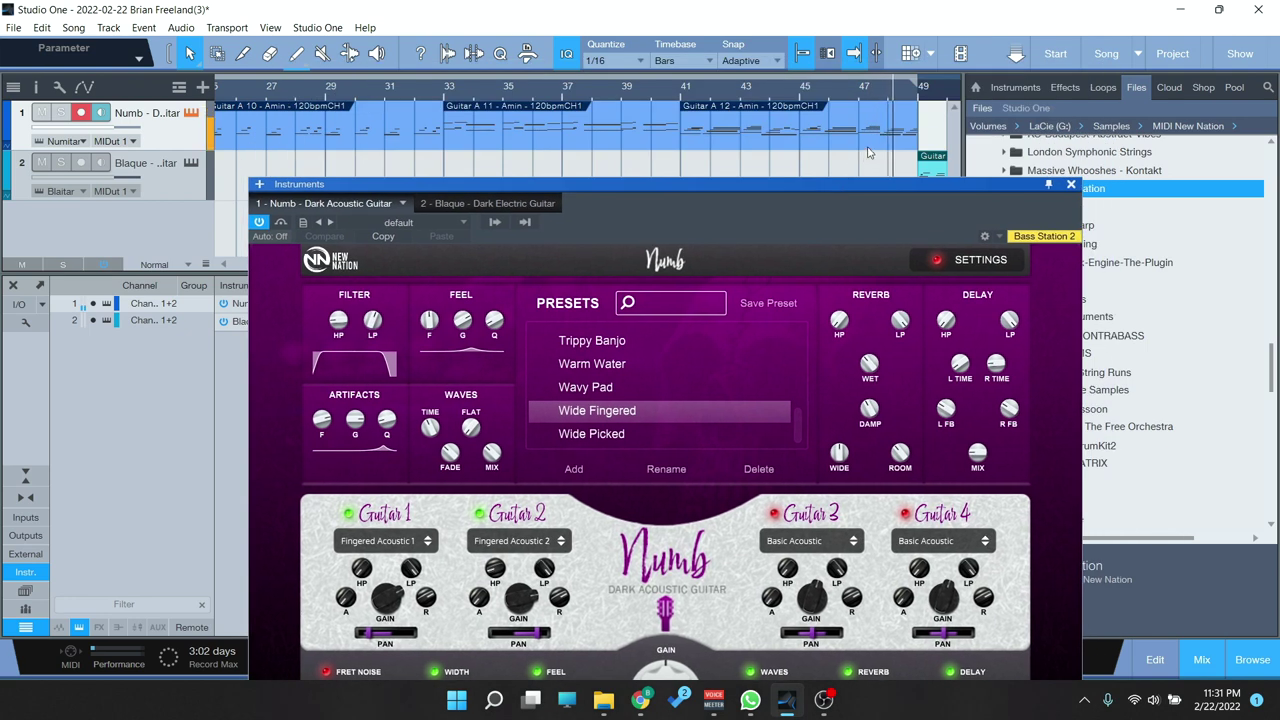
key("shift+m")
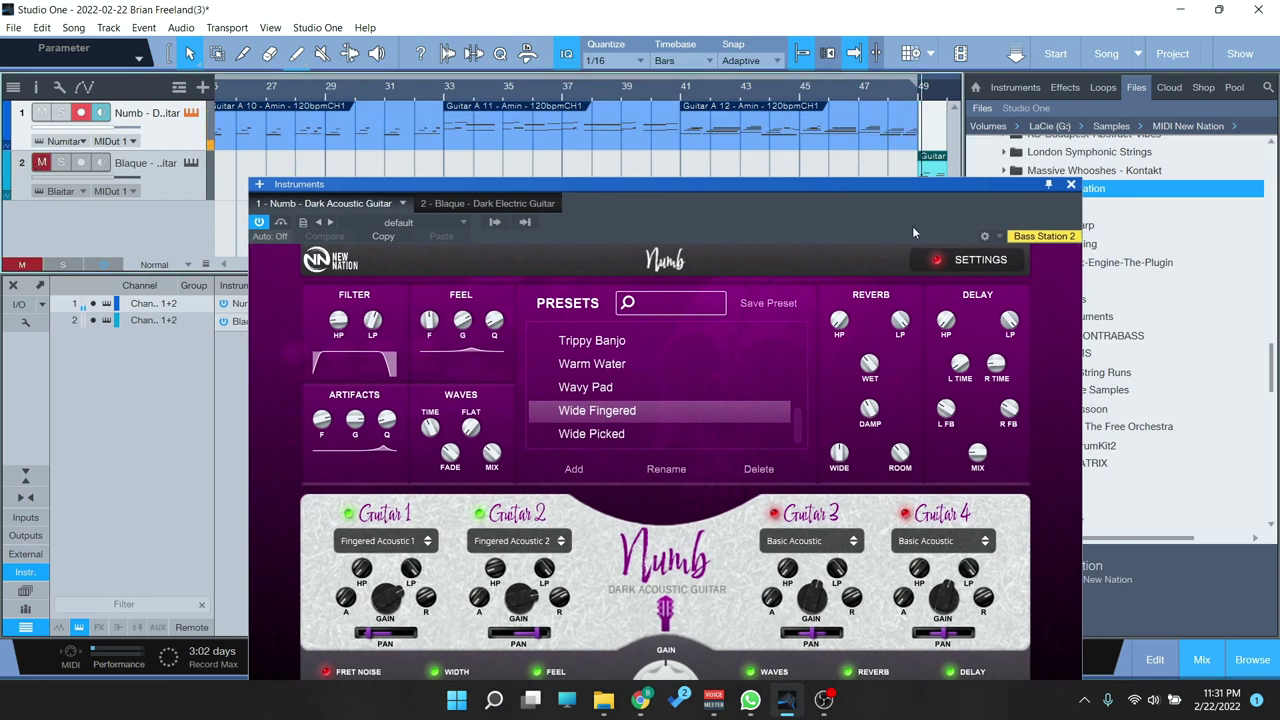
left_click_drag(879, 184, 838, 72)
key("space")
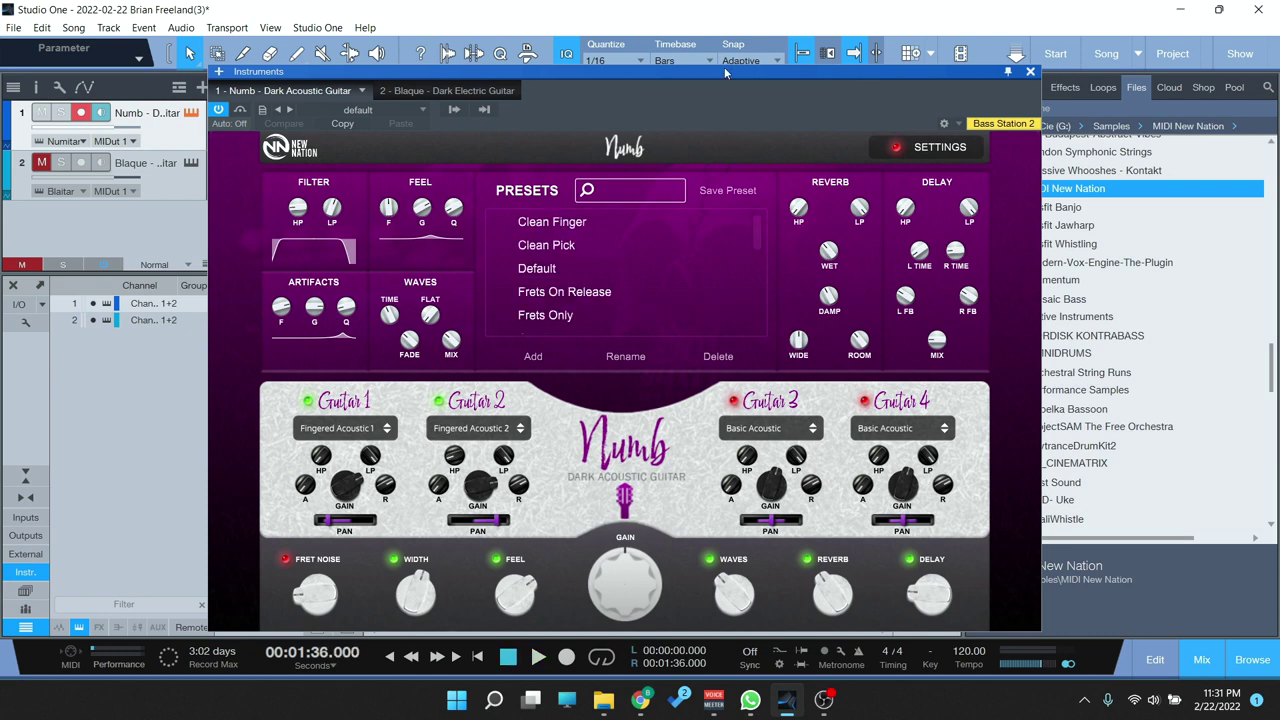
- Turn on Guitar 3 and Guitar 4 in Numb and look through the guitar sounds offered for Guitar 3
left_click_drag(725, 72, 728, 48)
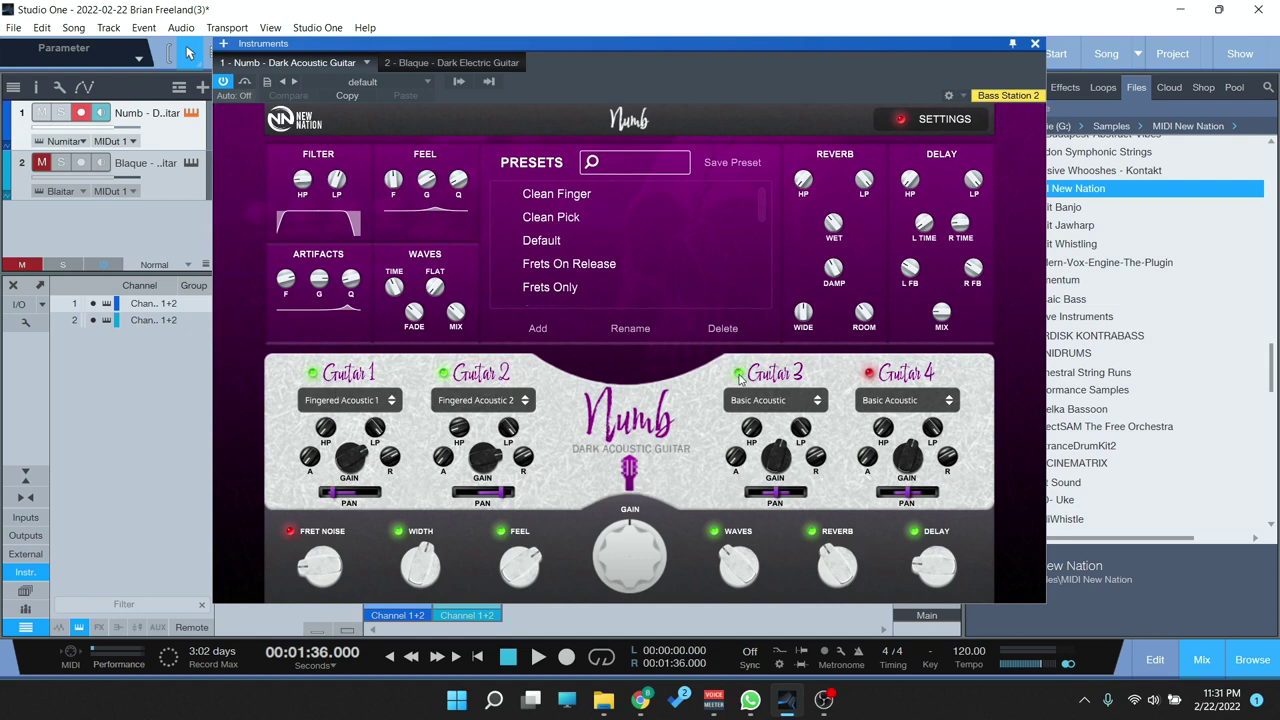
left_click(787, 405)
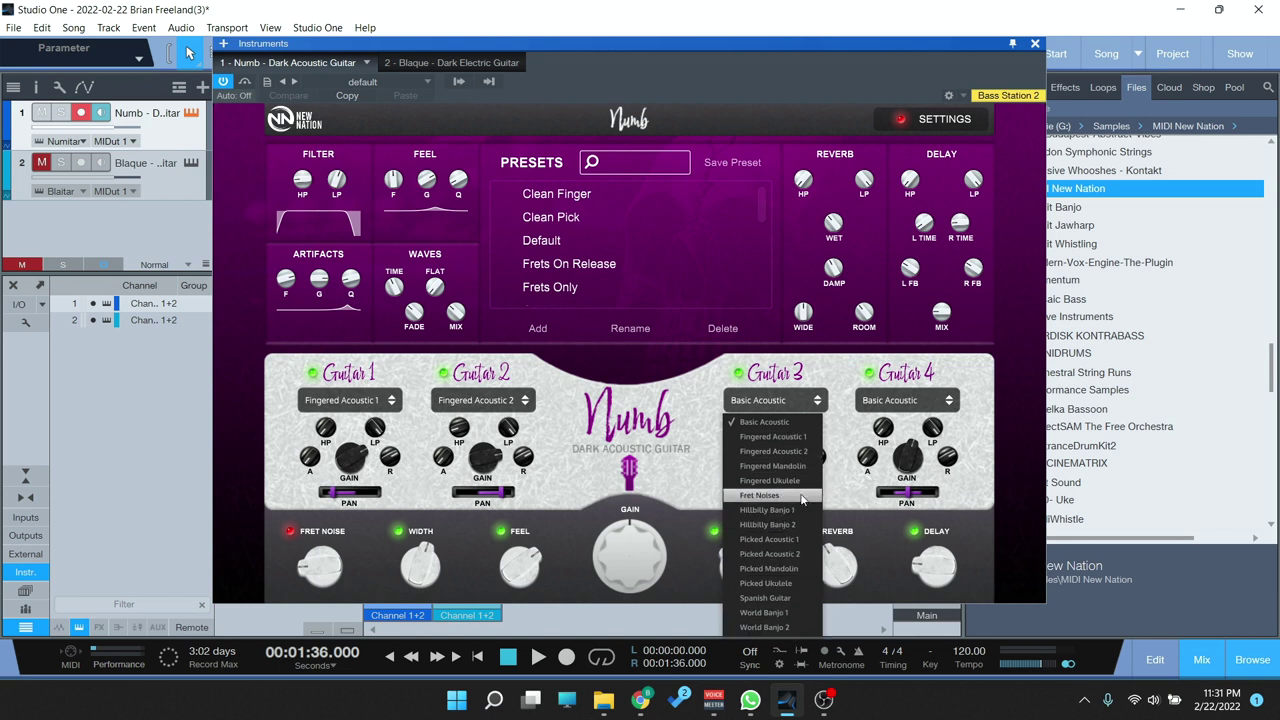
left_click(665, 431)
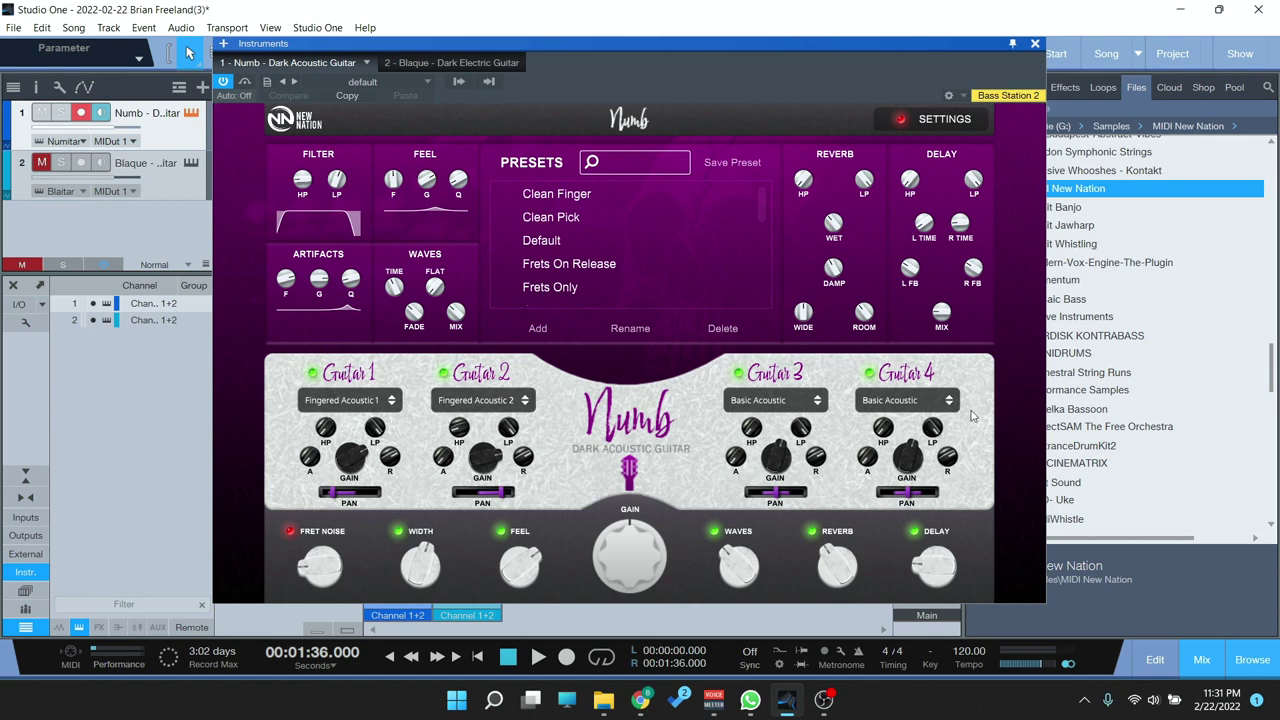
left_click(760, 401)
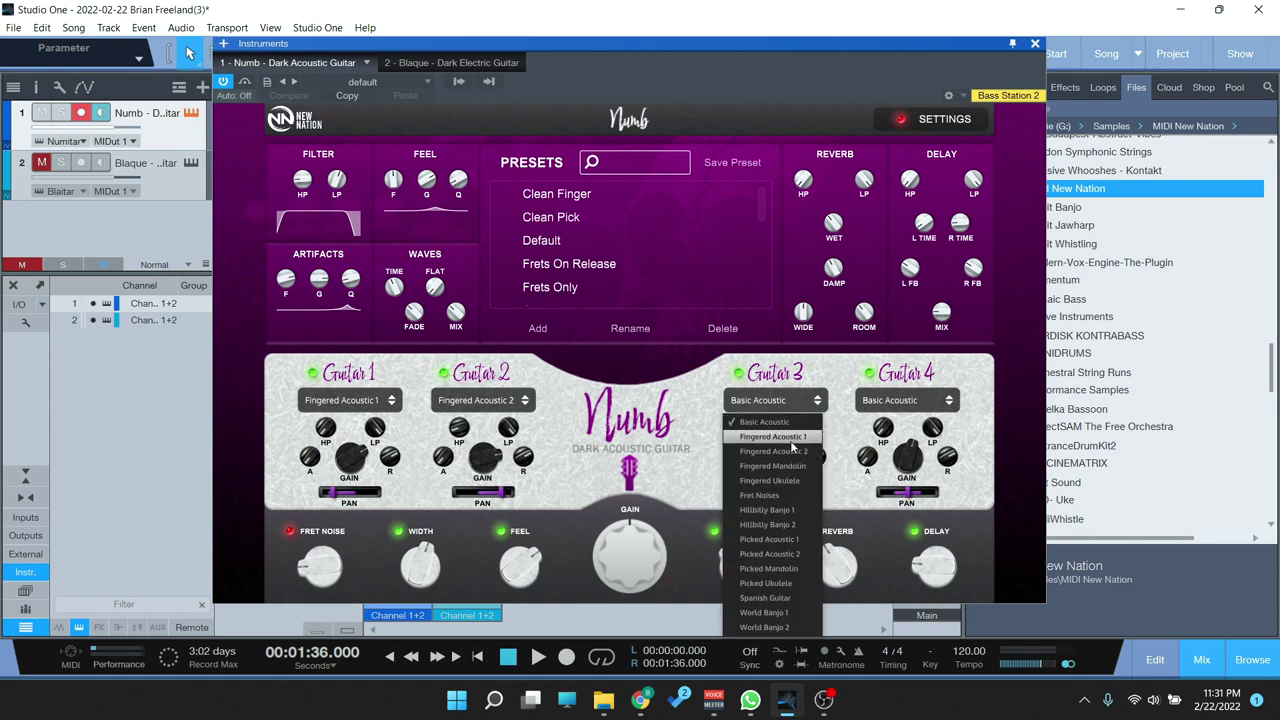
left_click(748, 333)
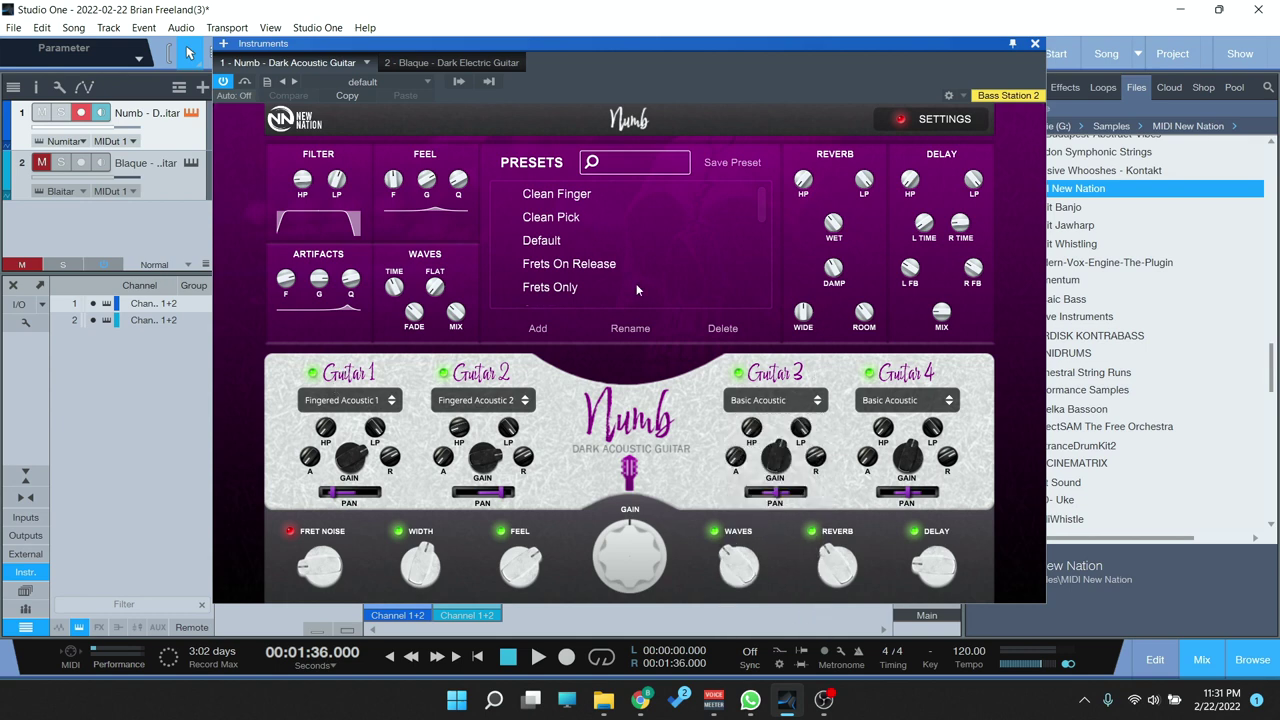
- Close Numb, solo the Blaque track, and open the Blaque instrument to look through its presets
left_click(1035, 50)
left_click(59, 163)
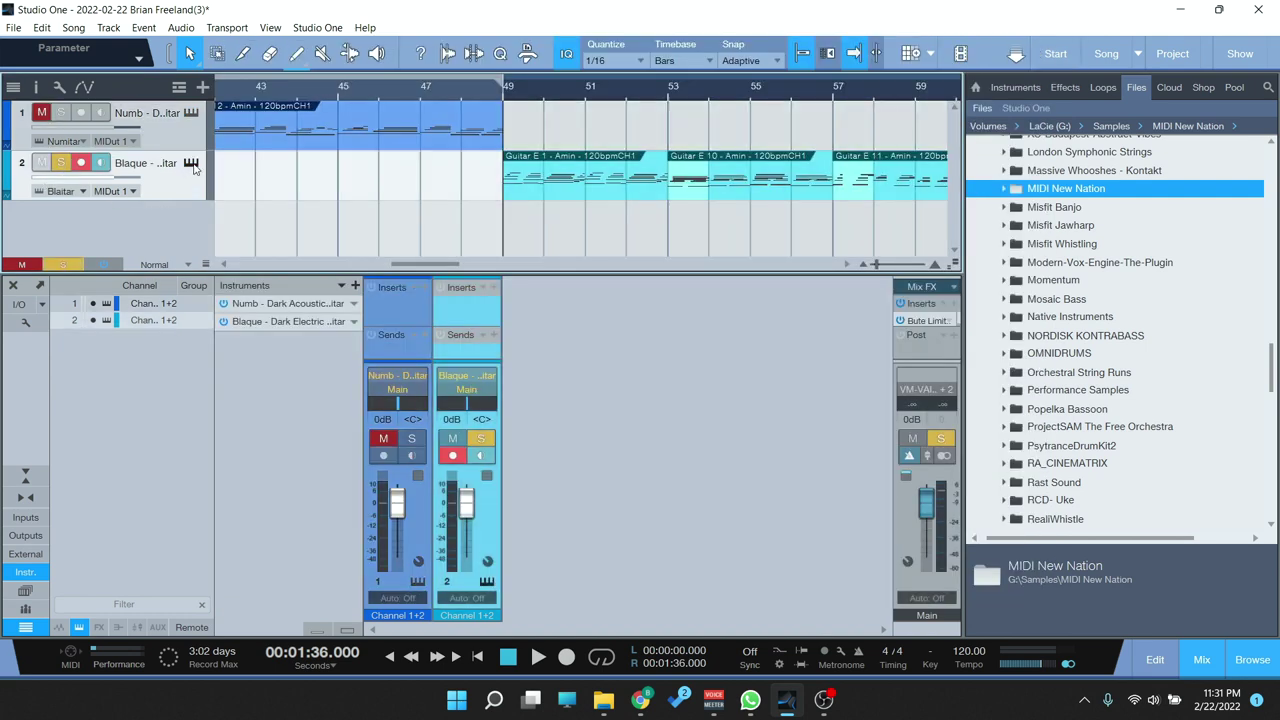
left_click(192, 163)
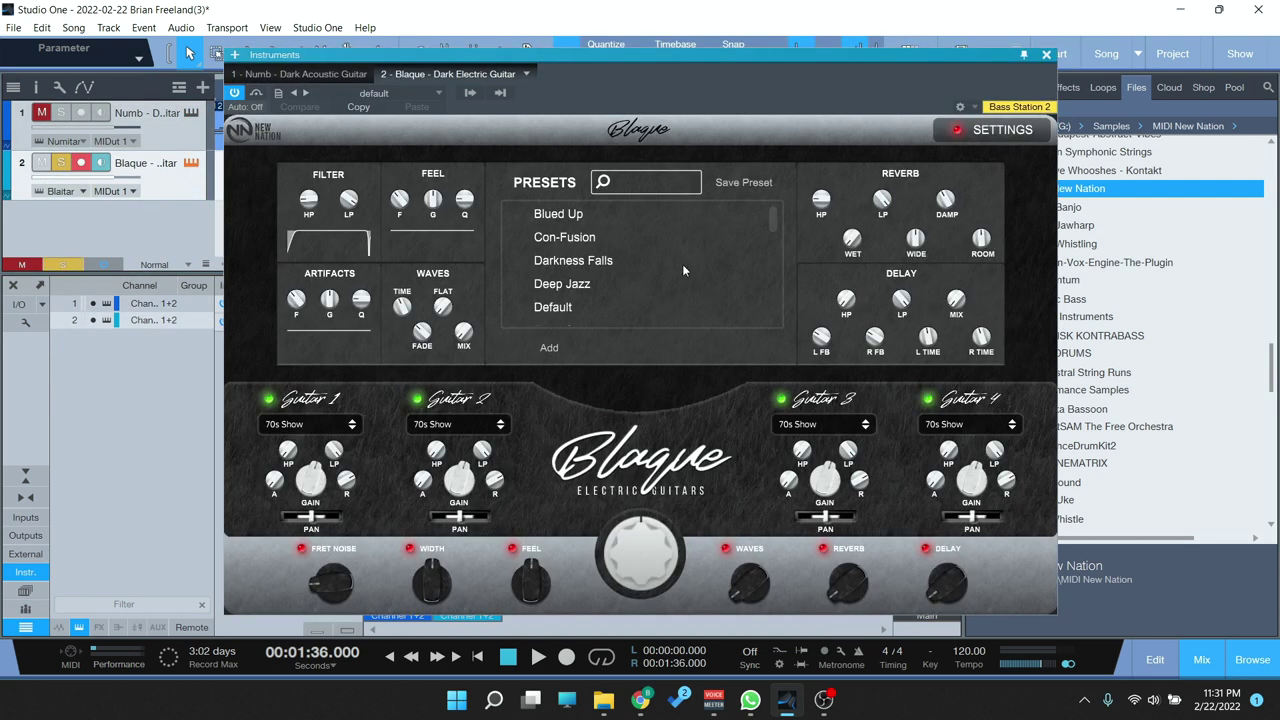
scroll(676, 276, "down", 10)
scroll(674, 276, "up", 10)
left_click(1046, 54)
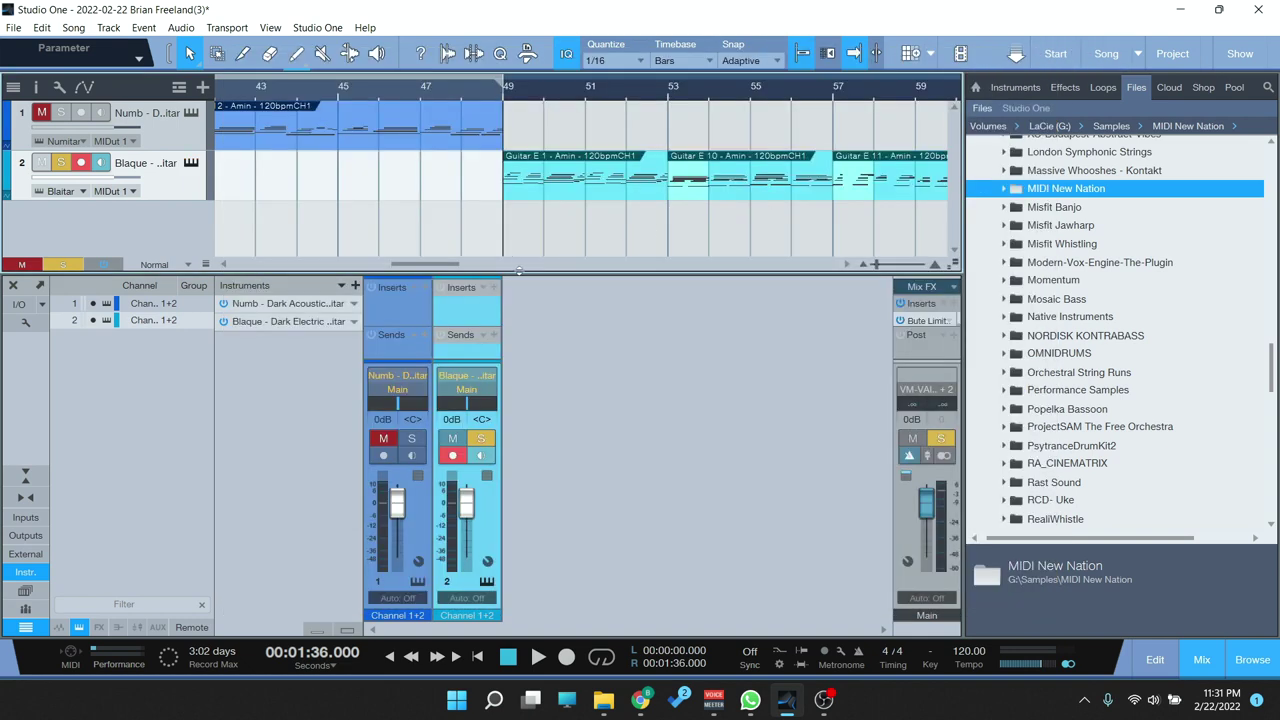
- Set the loop range over the Blaque clips and audition the Default preset from bar 49
left_click_drag(435, 268, 445, 270)
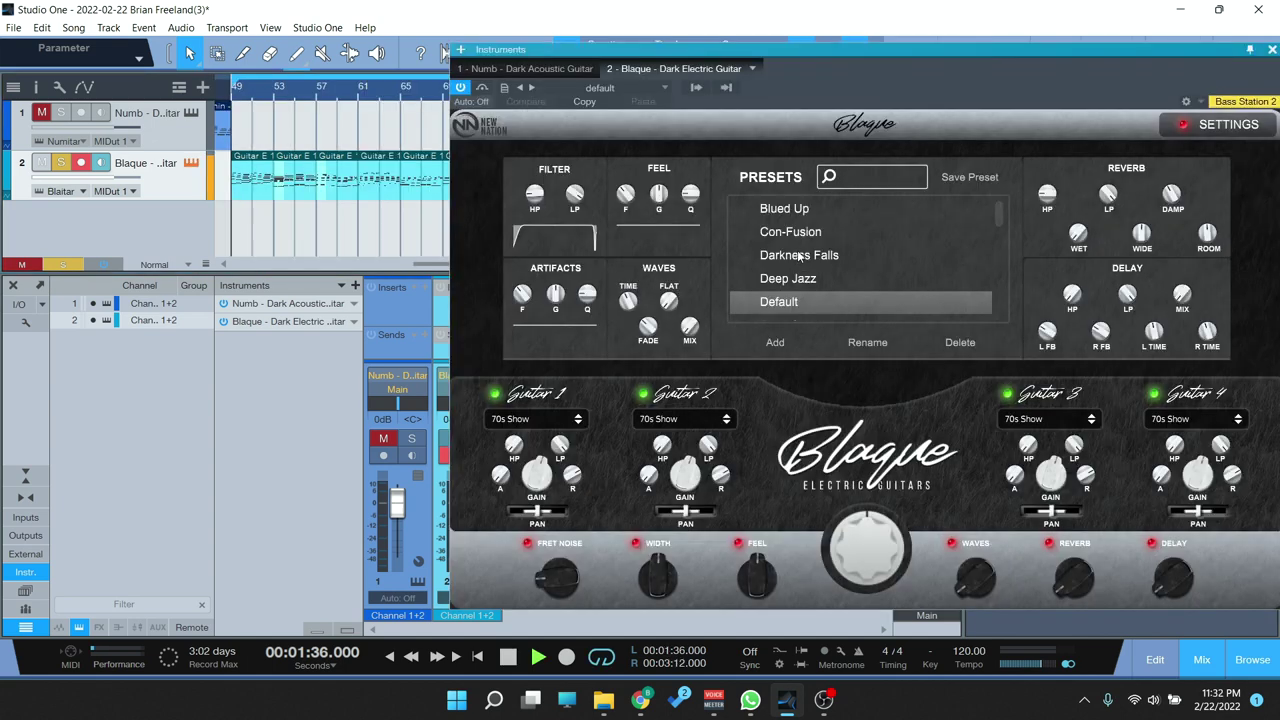
key("space")
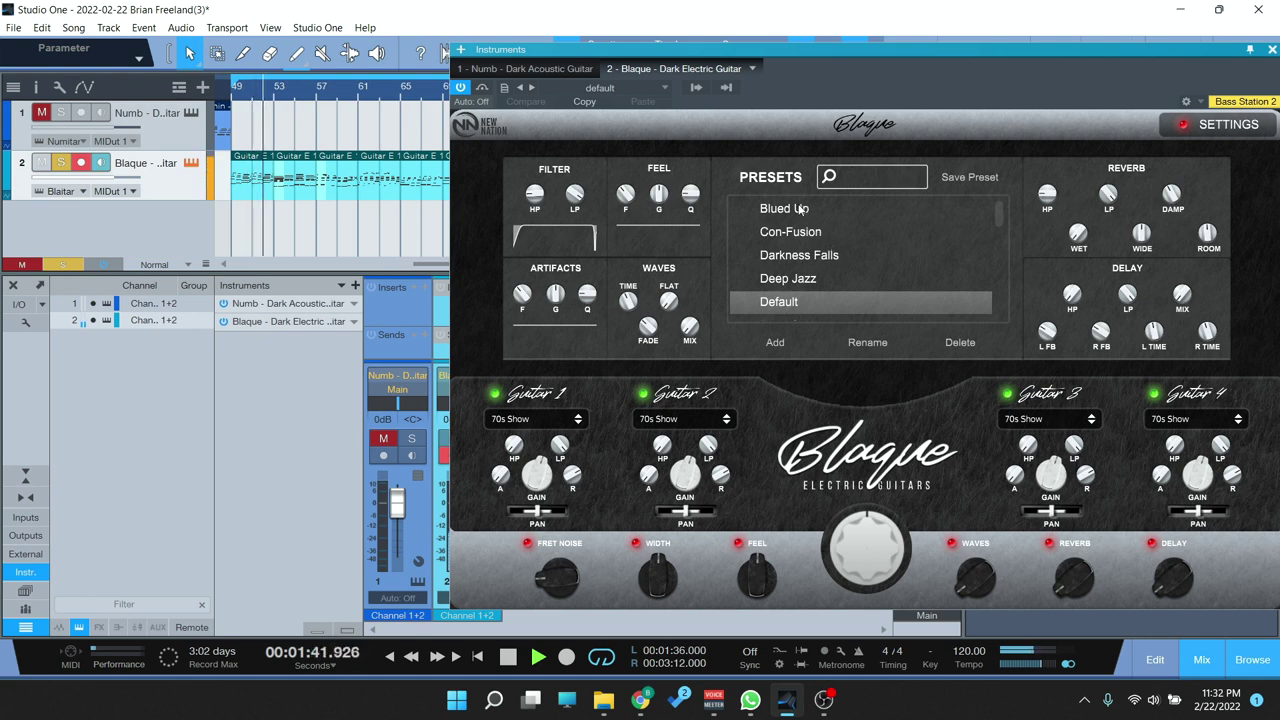
key("space")
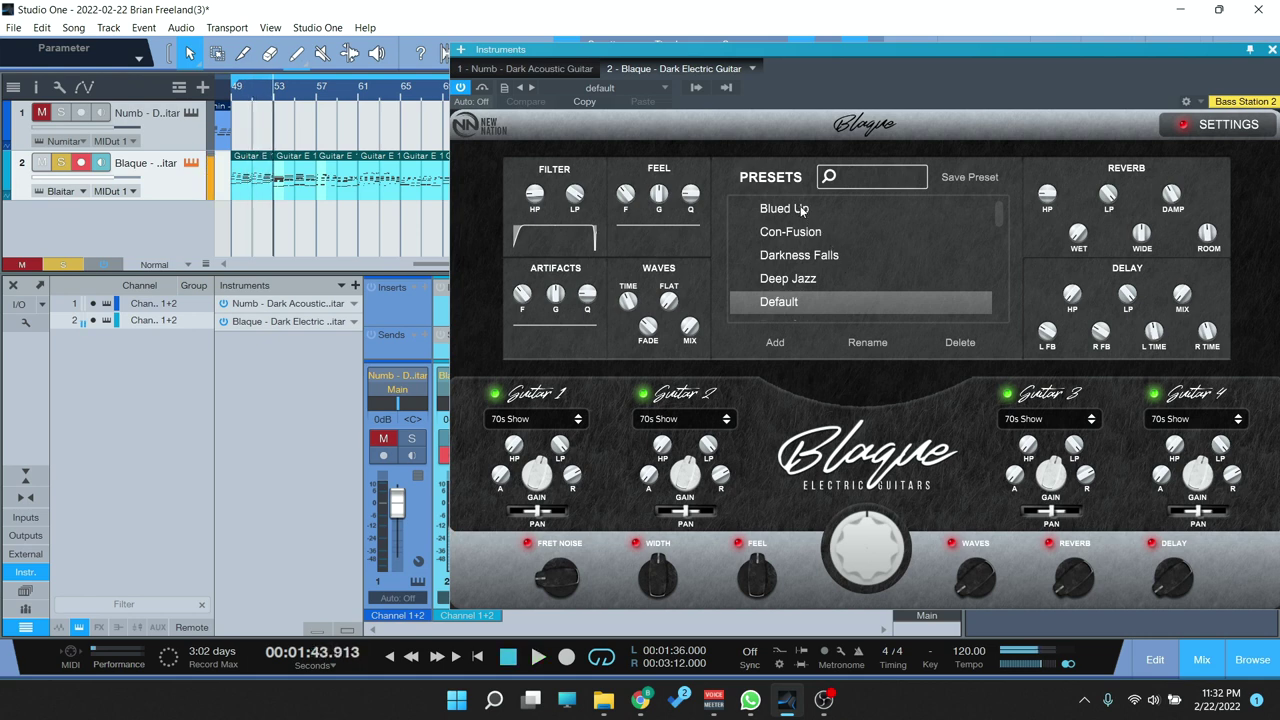
- Load the Blued Up preset, switch to Con-Fusion, and audition it with the electric guitar clips
left_click(800, 210)
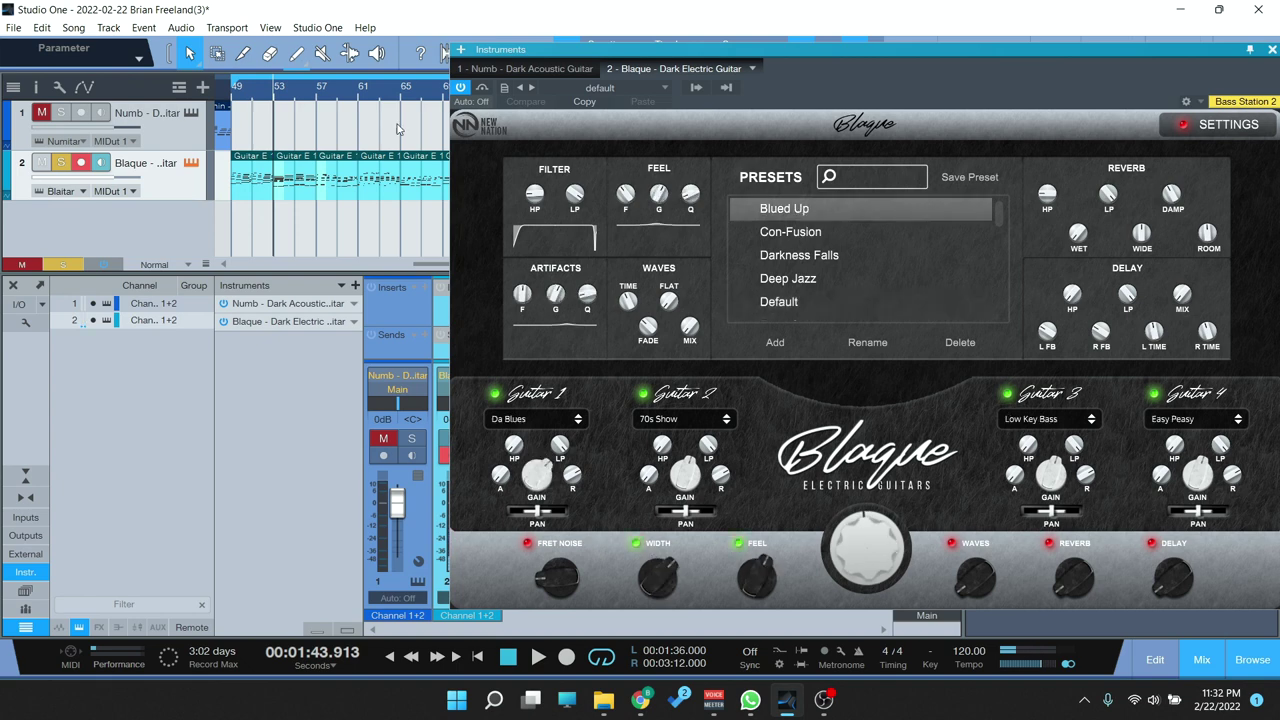
left_click(790, 231)
key("space")
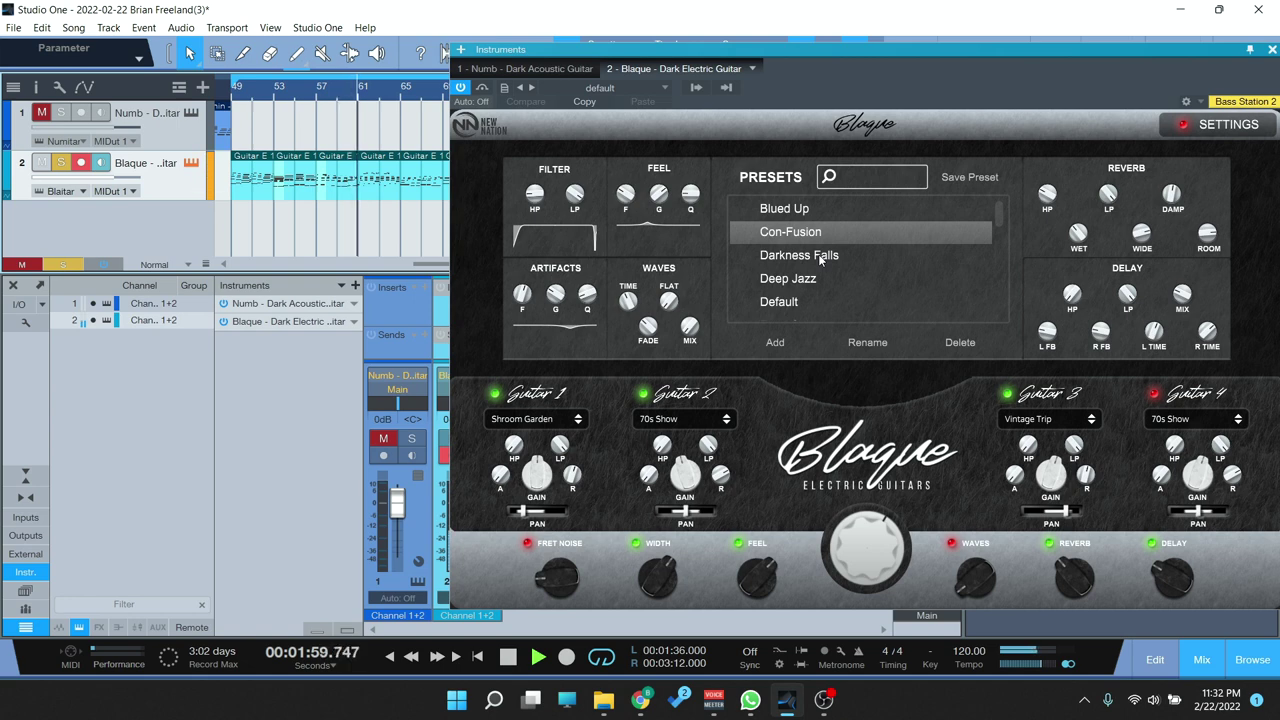
key("space")
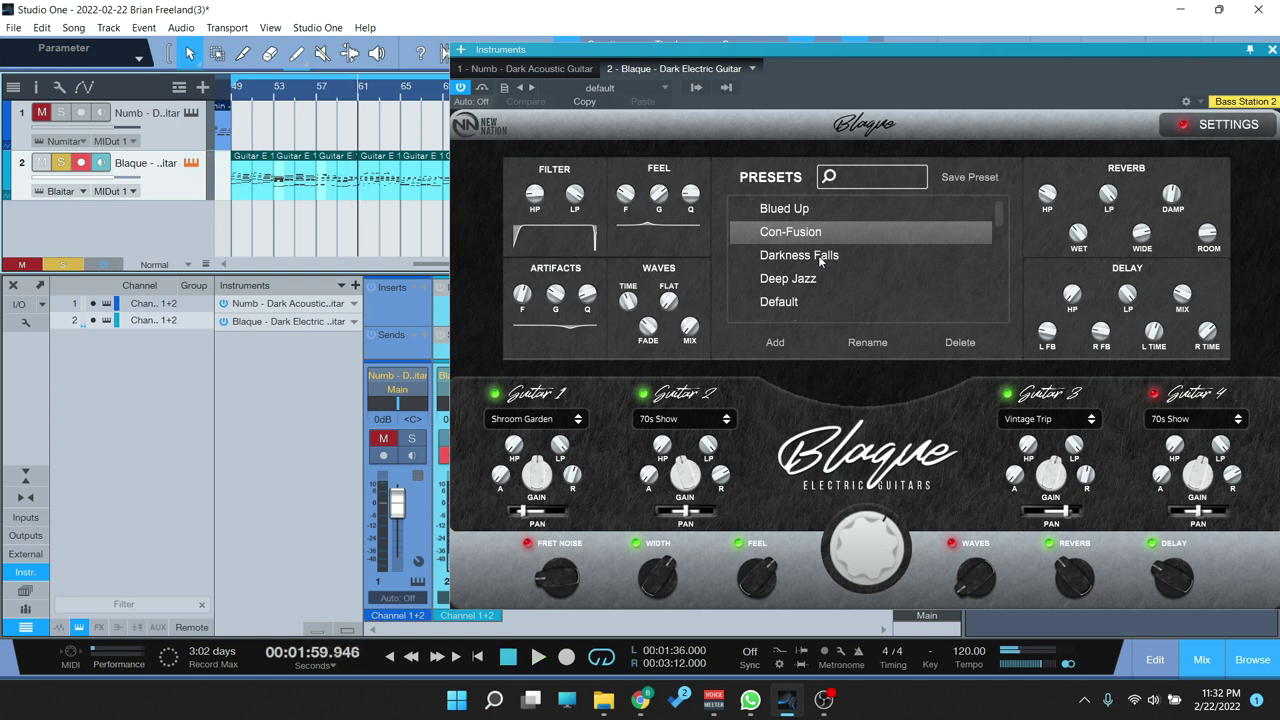
- Load the Deep Jazz preset and audition it from the start of the Blaque clips
key("Down")
key("Down")
key("space")
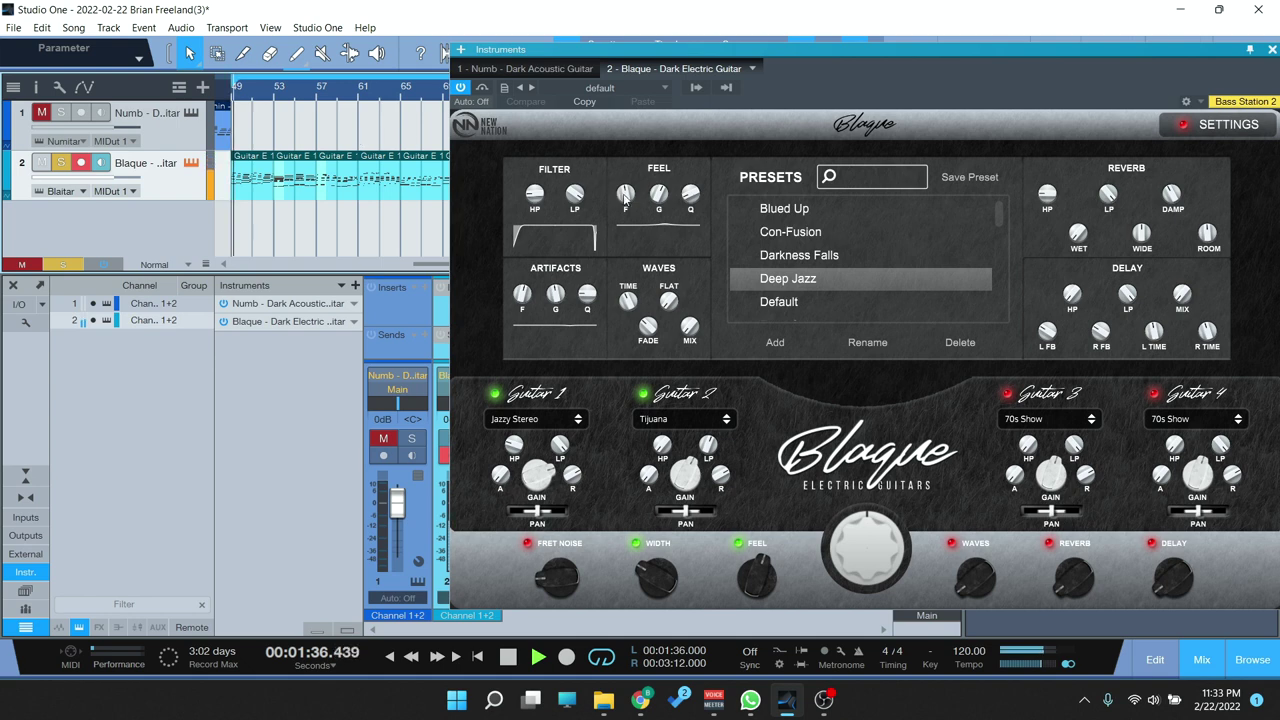
- Load the Funtime Bass preset and audition it with Reverb and Delay turned on
scroll(862, 289, "down", 1)
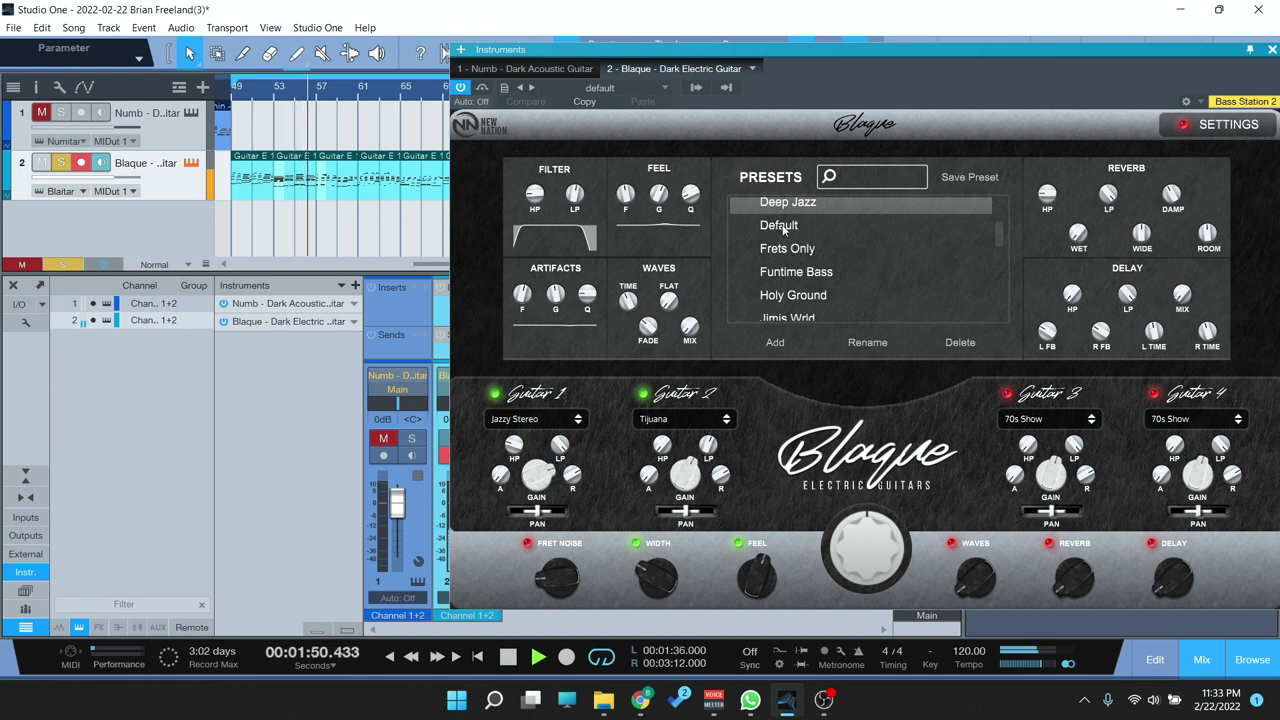
left_click(790, 272)
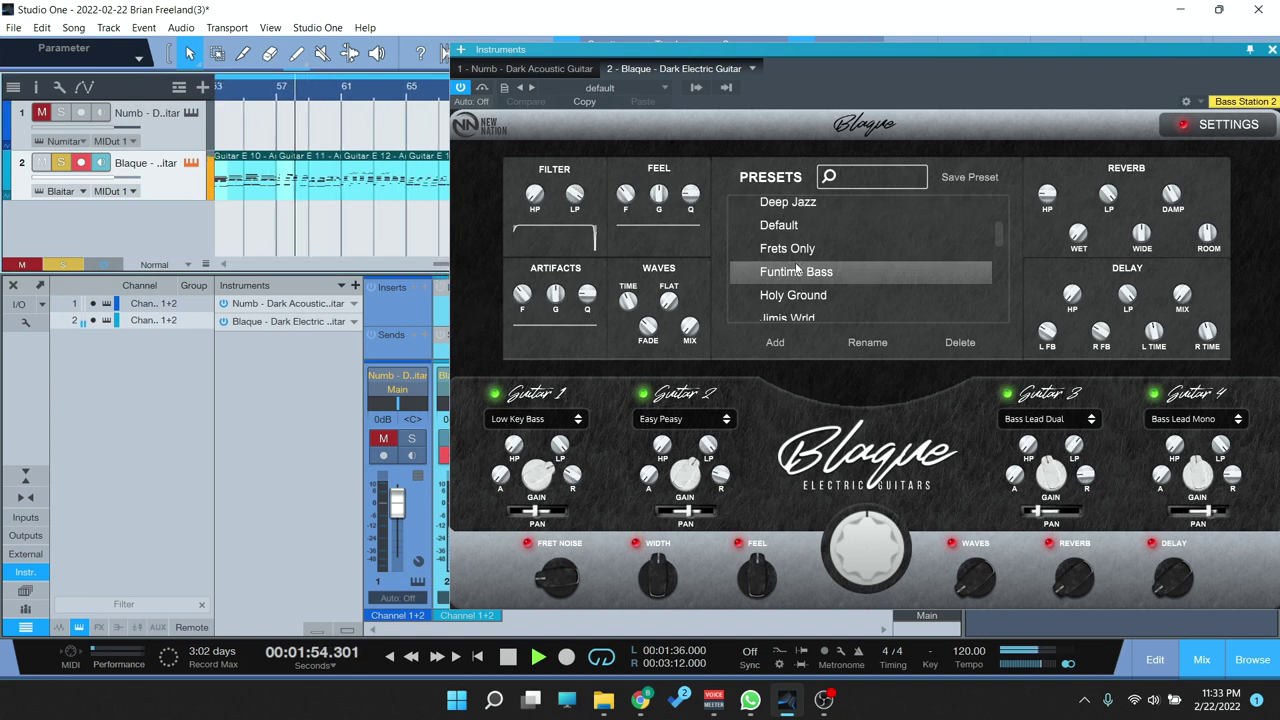
left_click(1049, 543)
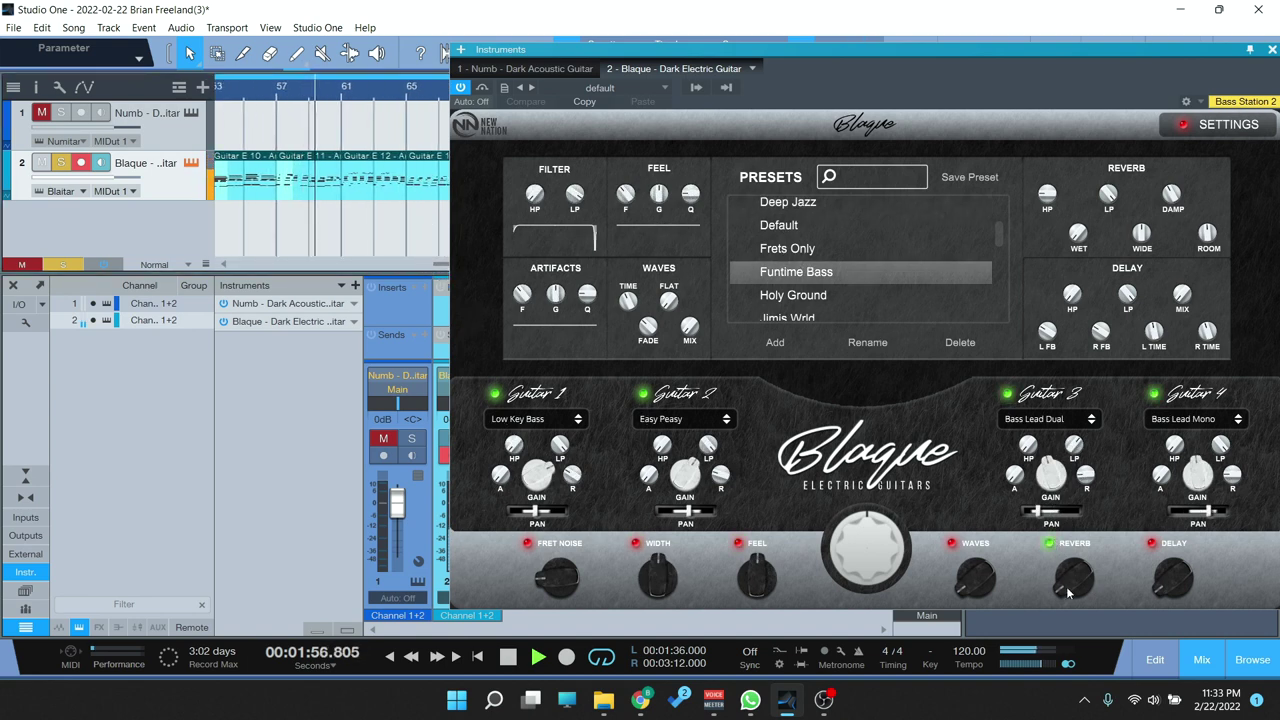
left_click(1151, 543)
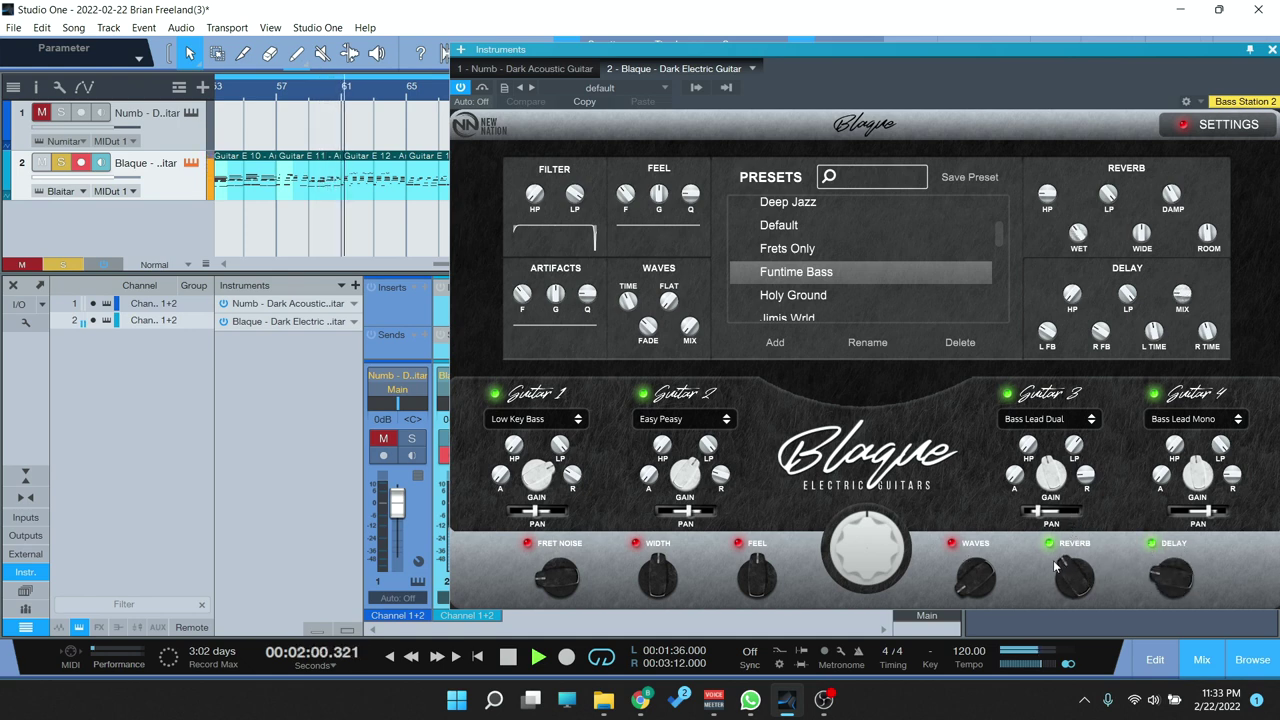
- Load the Holy Ground preset, audition it from bar 57 across the following clips, and stop playback near bar 73
left_click(793, 295)
left_click(280, 86)
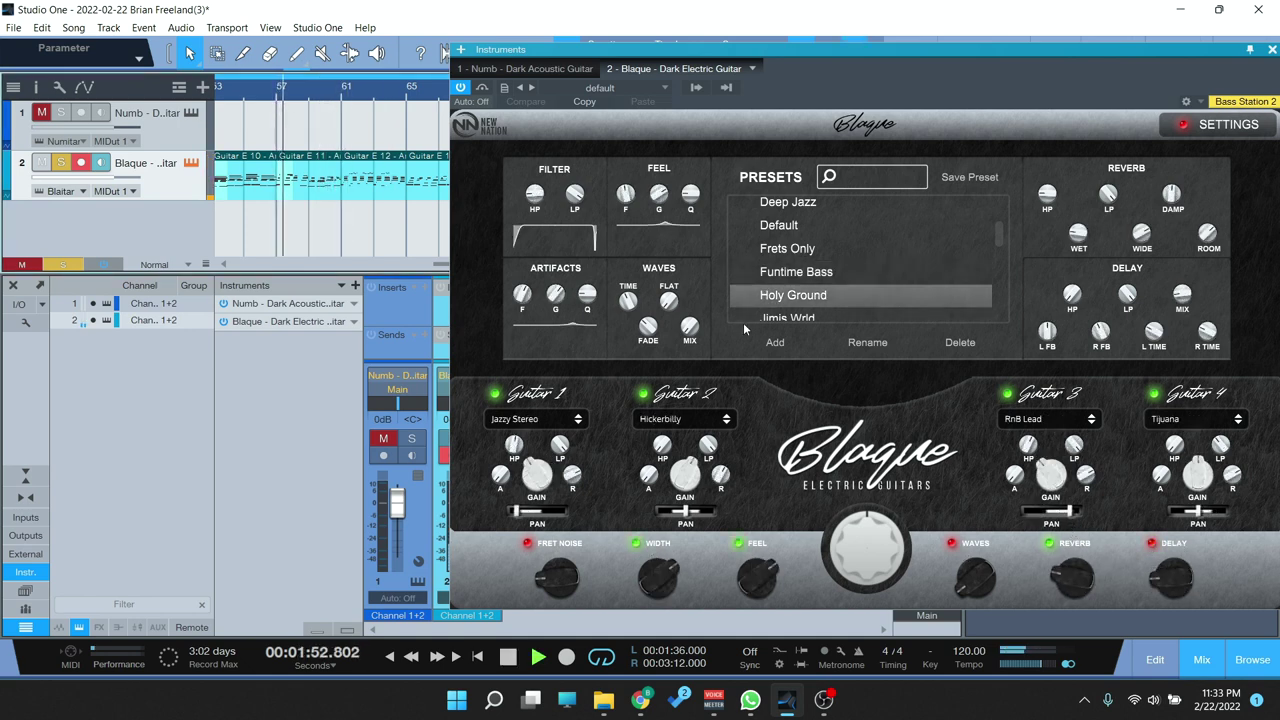
scroll(819, 274, "down", 1)
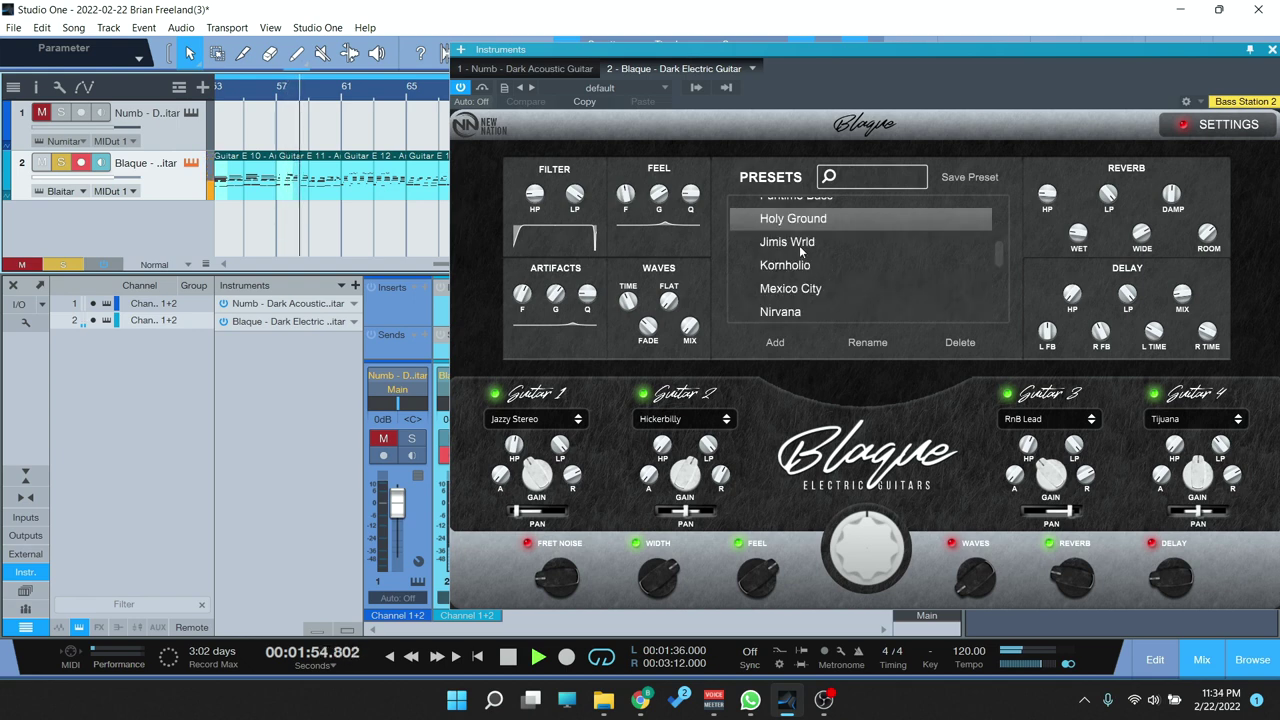
left_click_drag(858, 550, 830, 342)
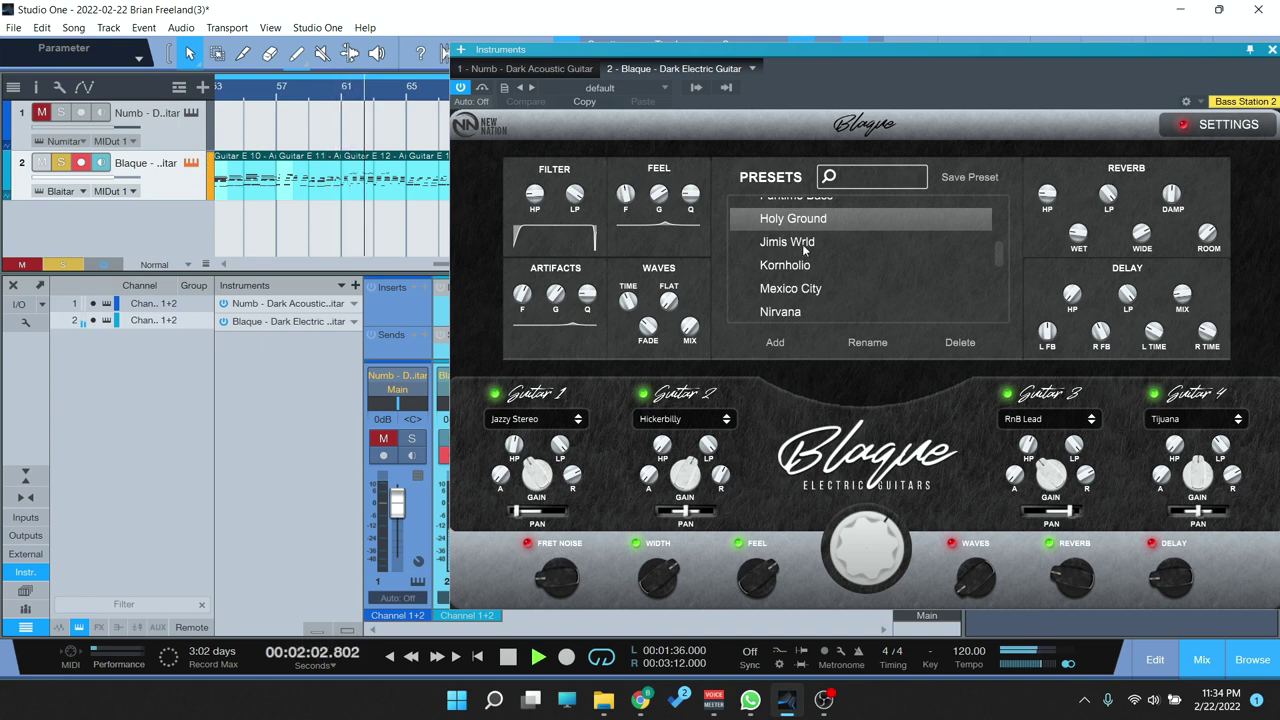
scroll(413, 214, "down", 2)
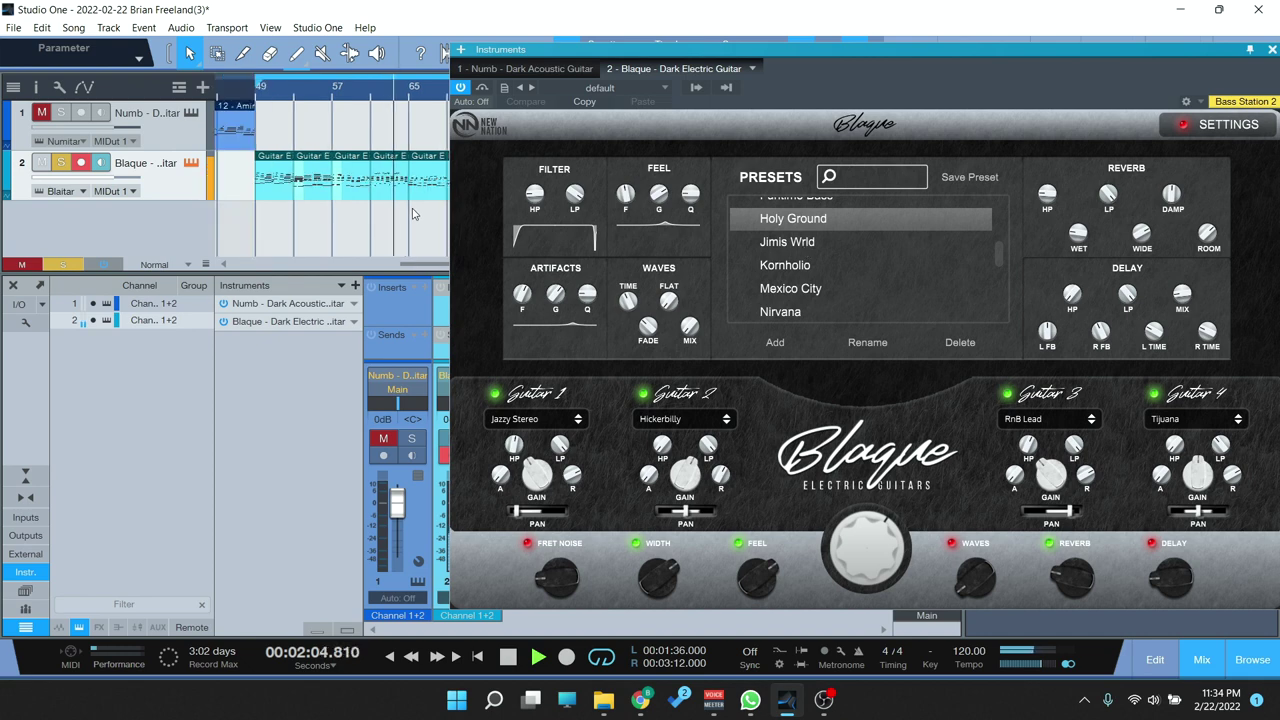
scroll(367, 95, "up", 3)
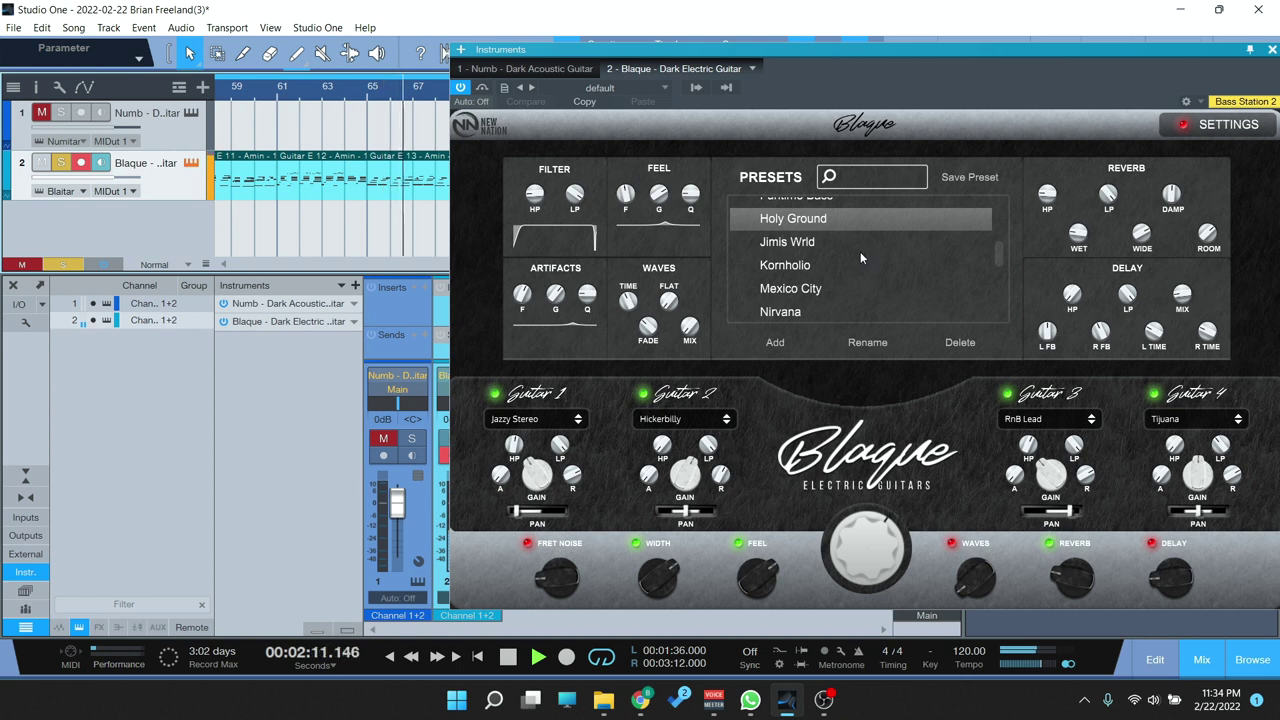
scroll(395, 95, "down", 2)
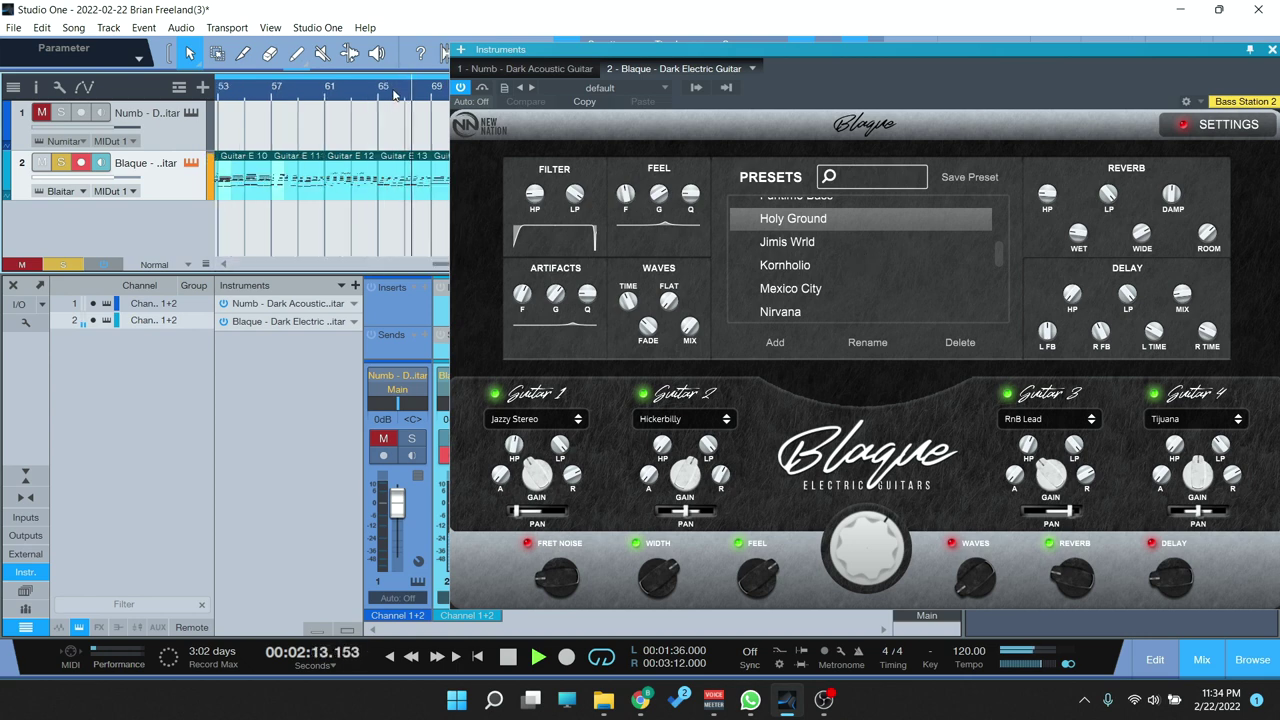
scroll(395, 95, "down", 2)
key("shift+w")
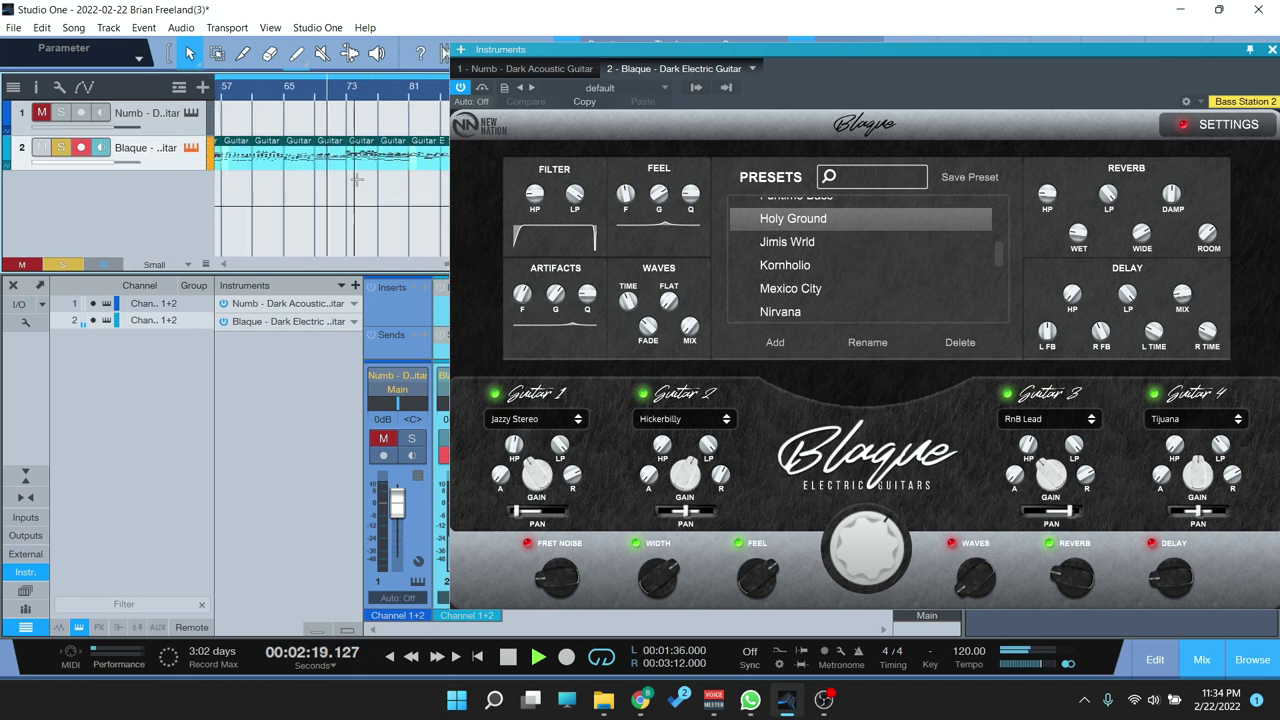
scroll(393, 243, "up", 2)
key("e")
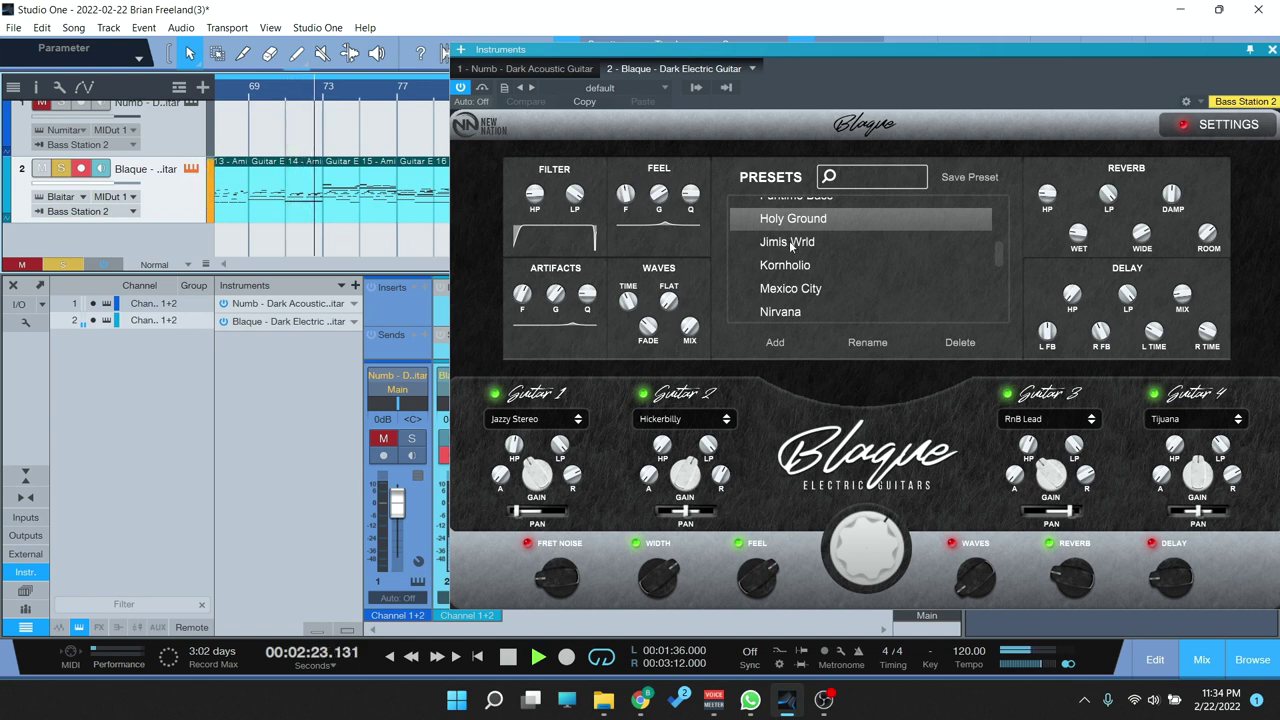
key("space")
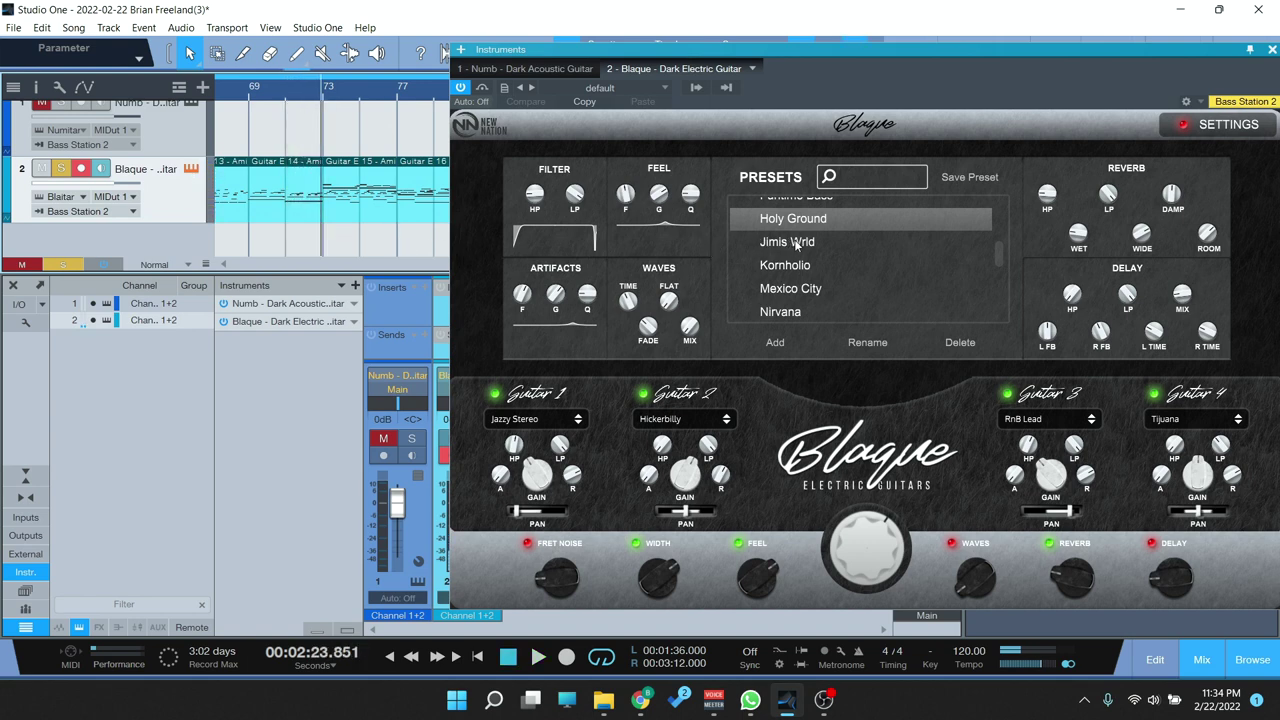
- Load the Mexico City preset and audition it from bar 73
left_click(793, 243)
left_click(790, 288)
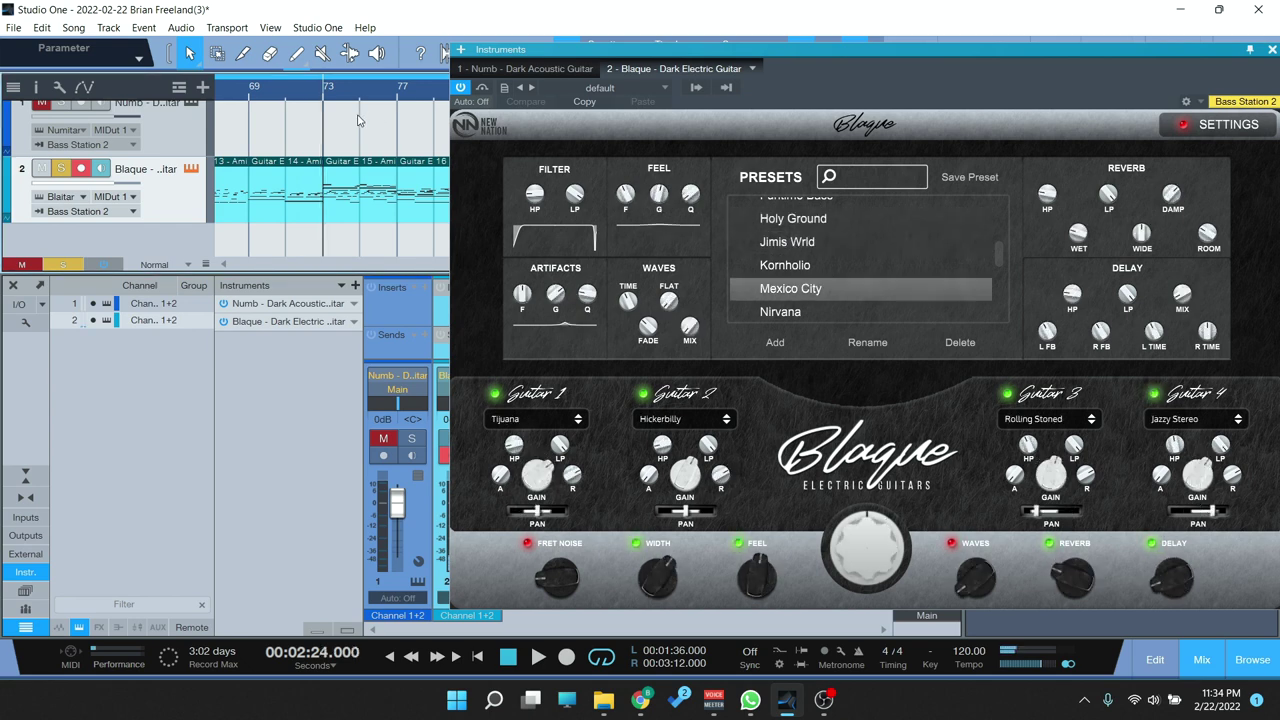
key("space")
- Audition the Nirvana preset, then load and audition PrettiBoi
scroll(865, 276, "down", 2)
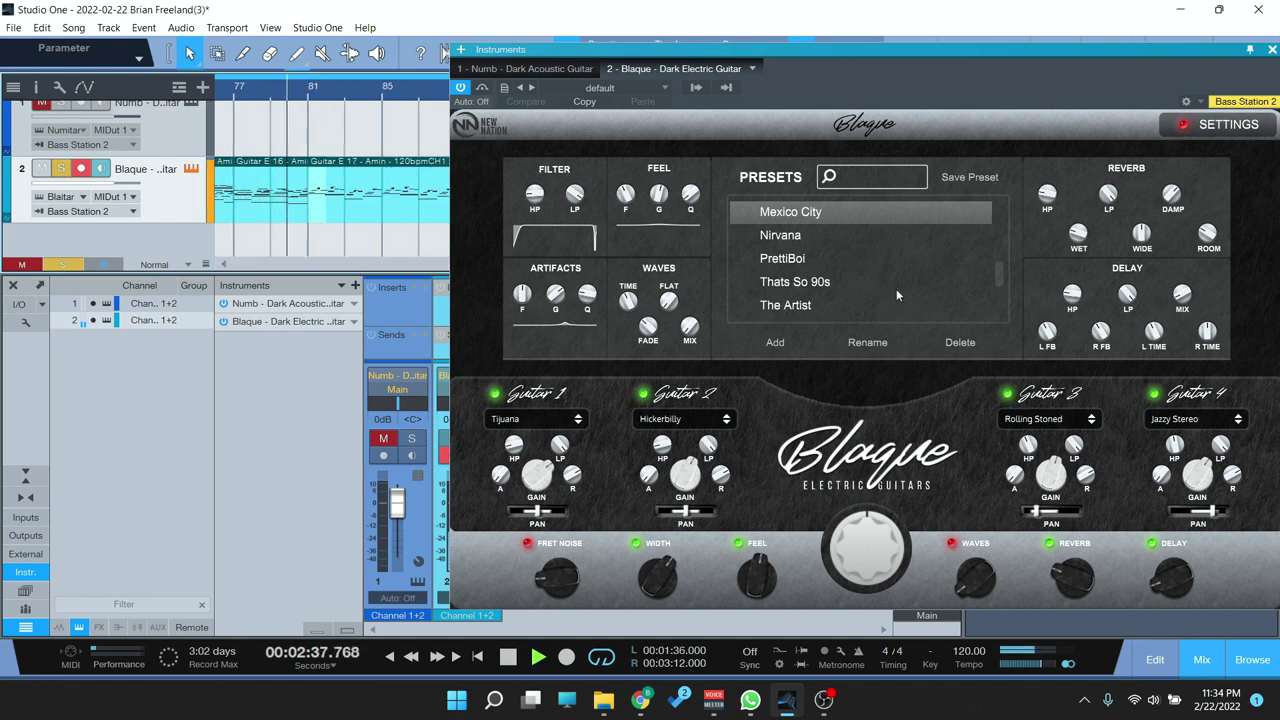
left_click(789, 236)
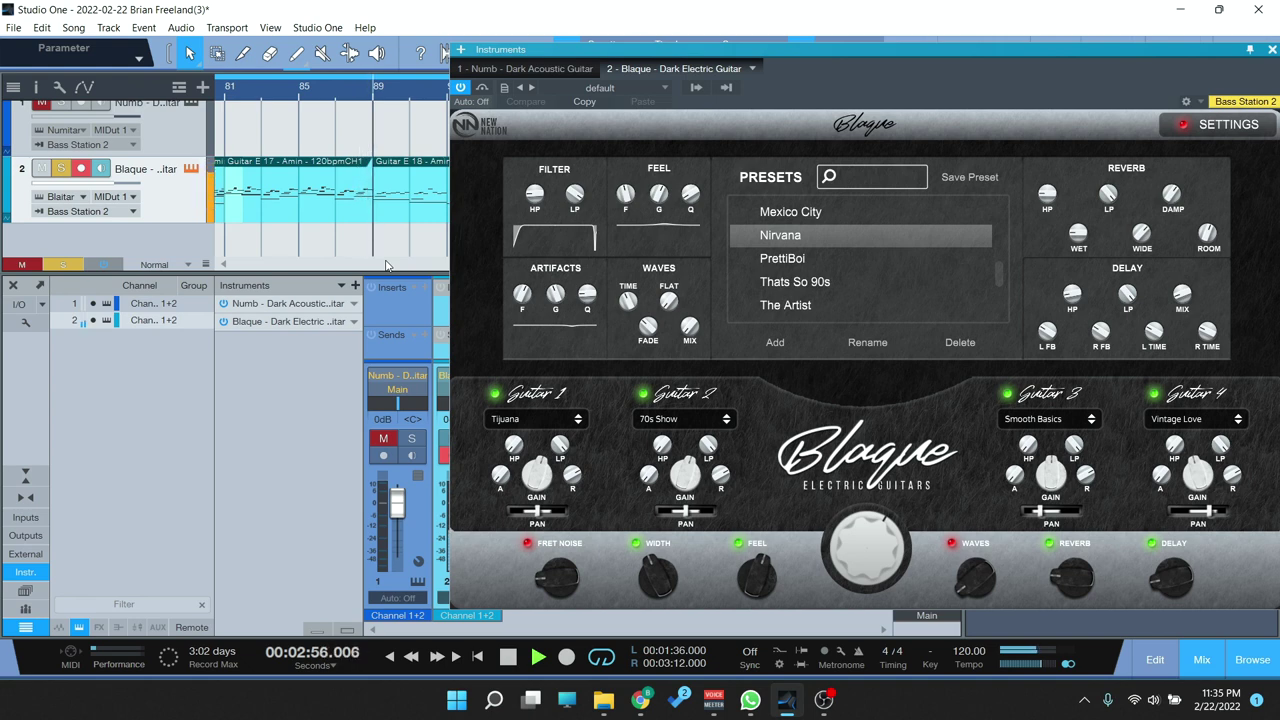
key("space")
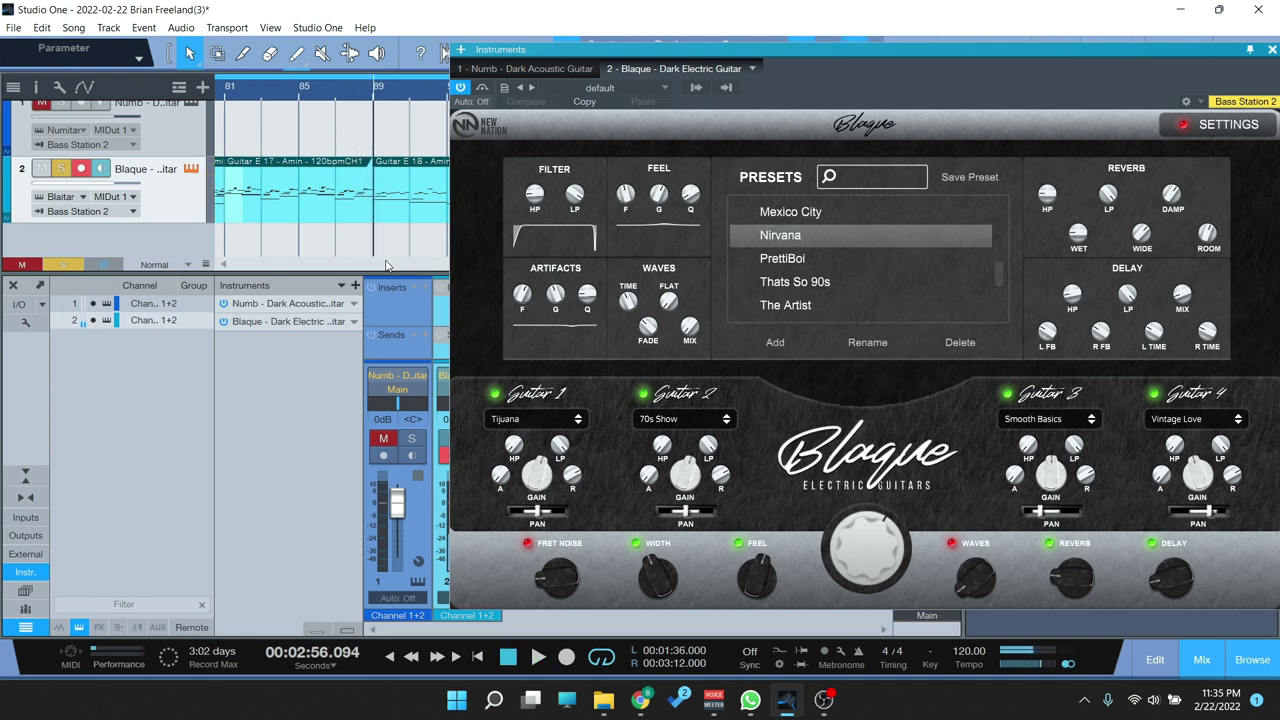
left_click(797, 262)
key("space")
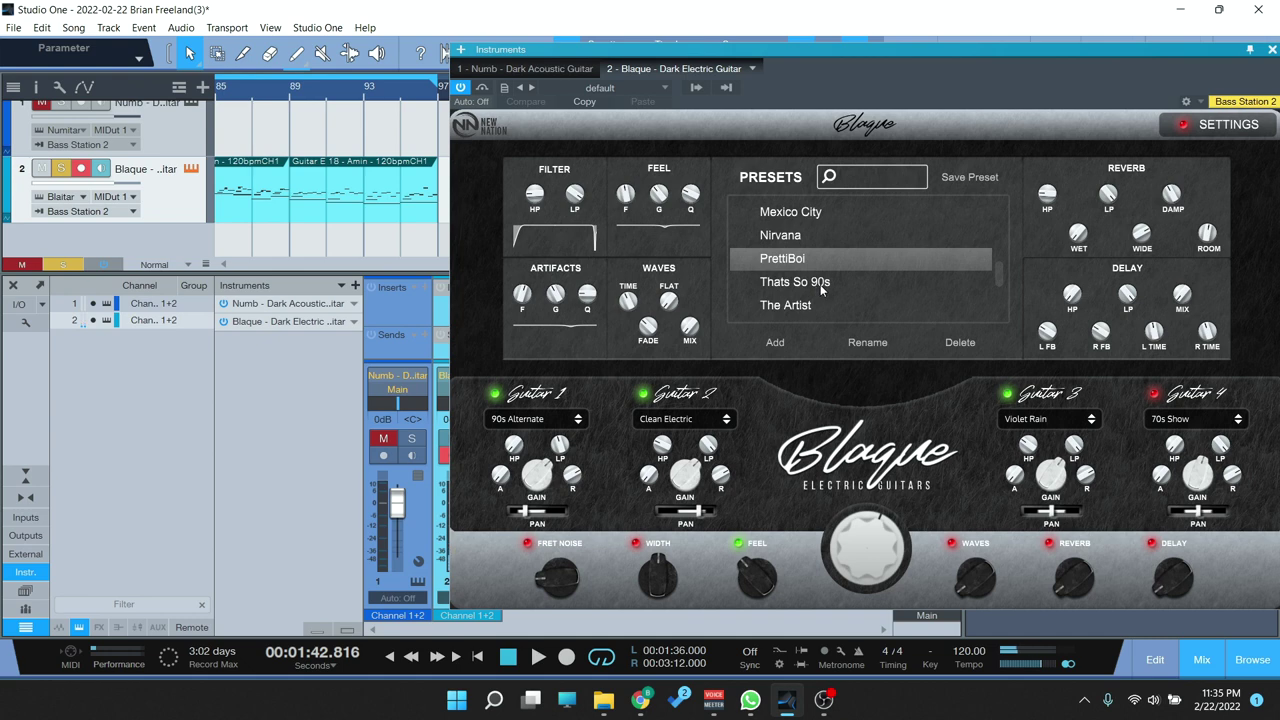
- Load the Thats So 90s preset, play it from bar 89, and turn on its Delay and Reverb
left_click(822, 287)
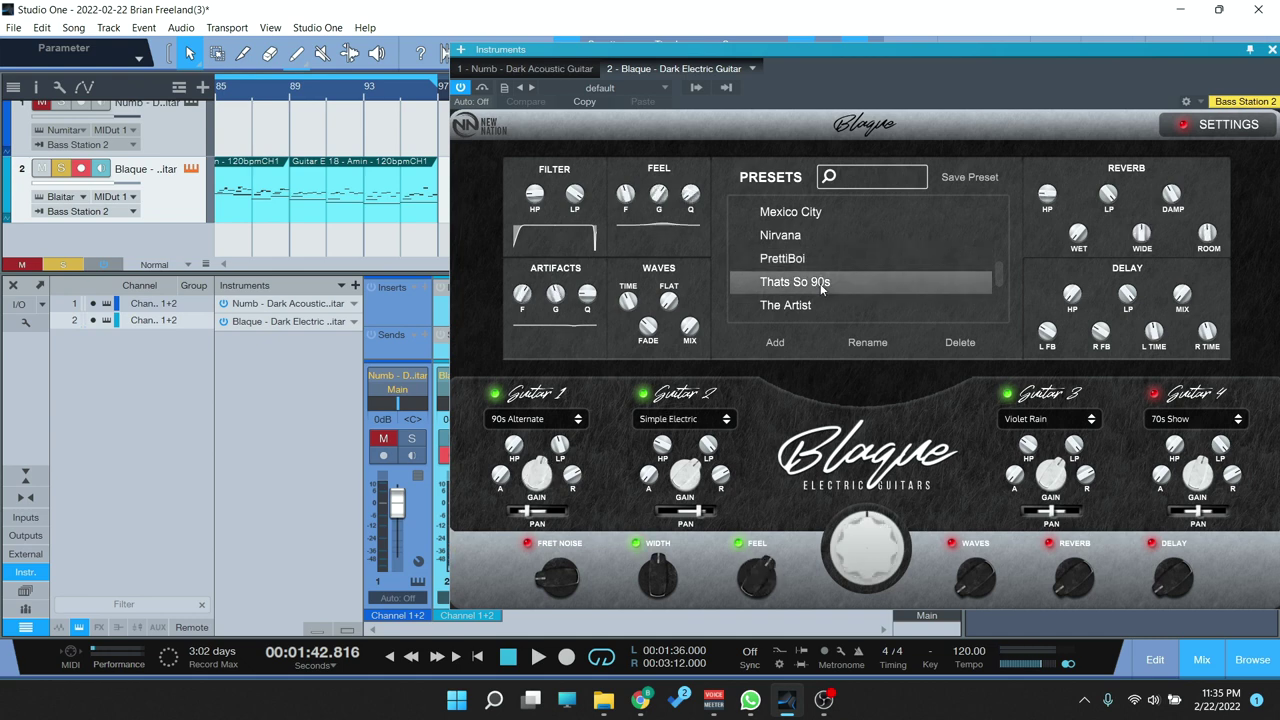
left_click(290, 105)
key("space")
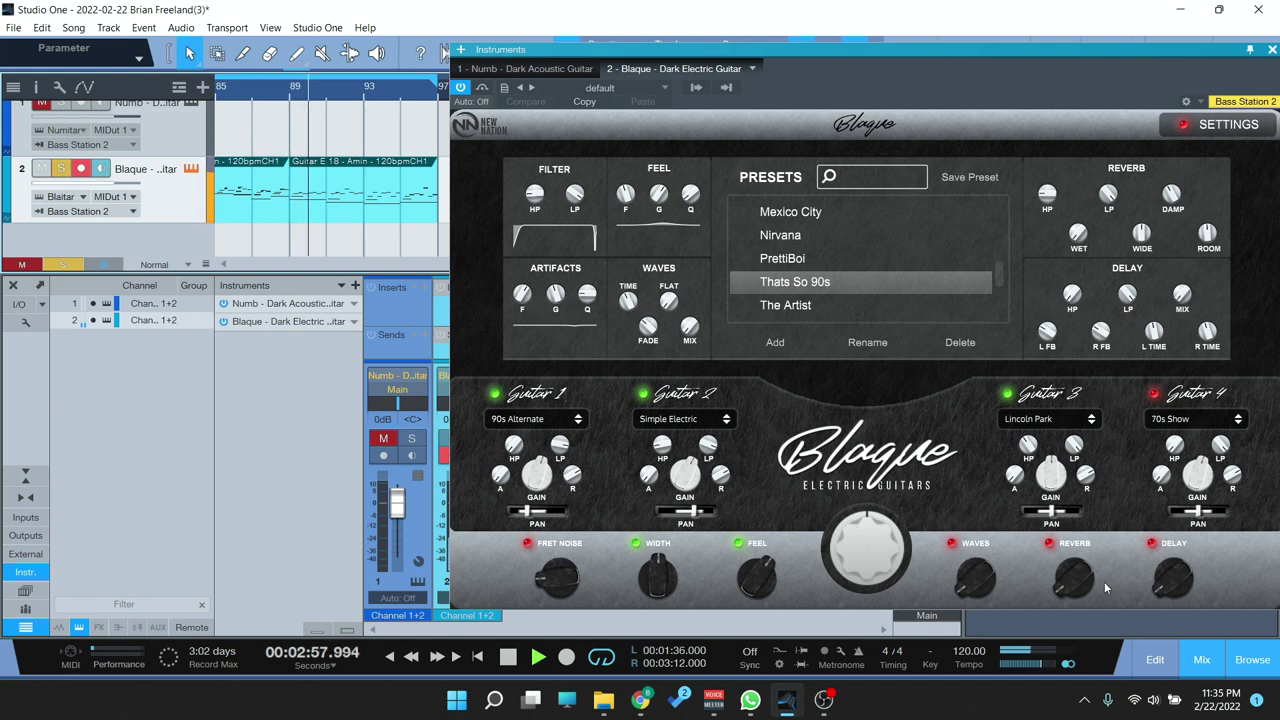
left_click(1153, 543)
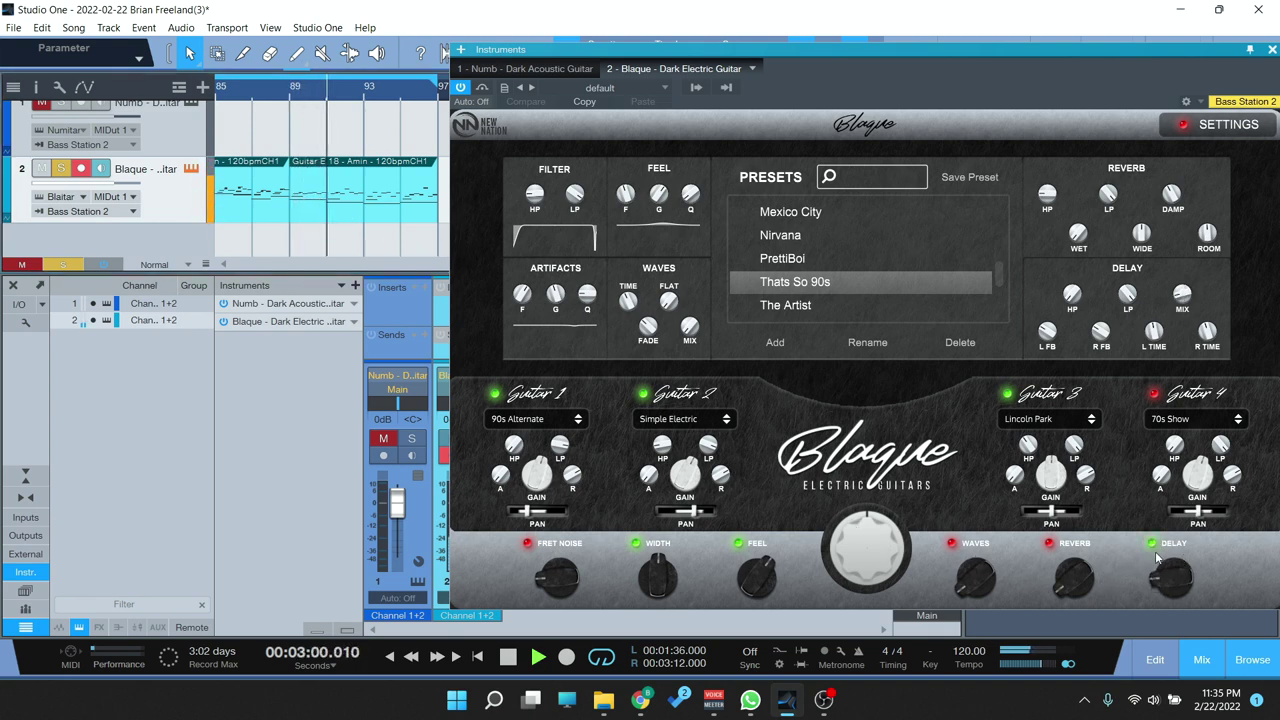
left_click(1049, 543)
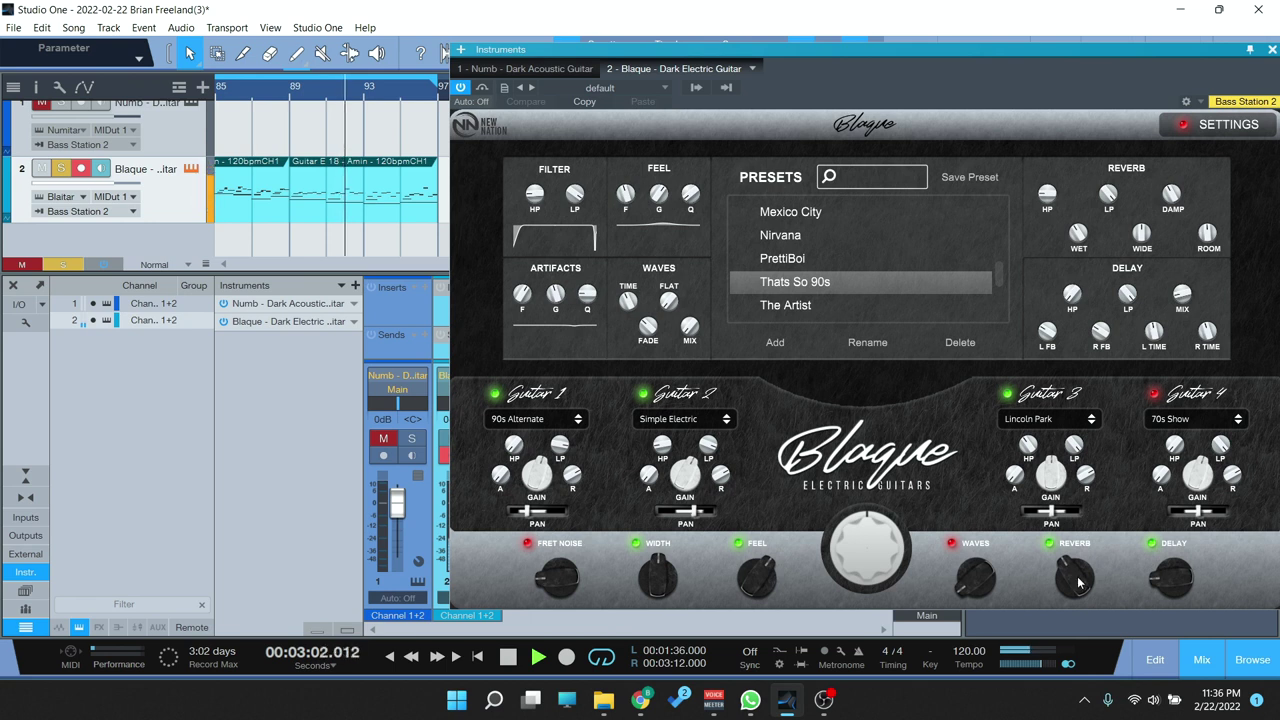